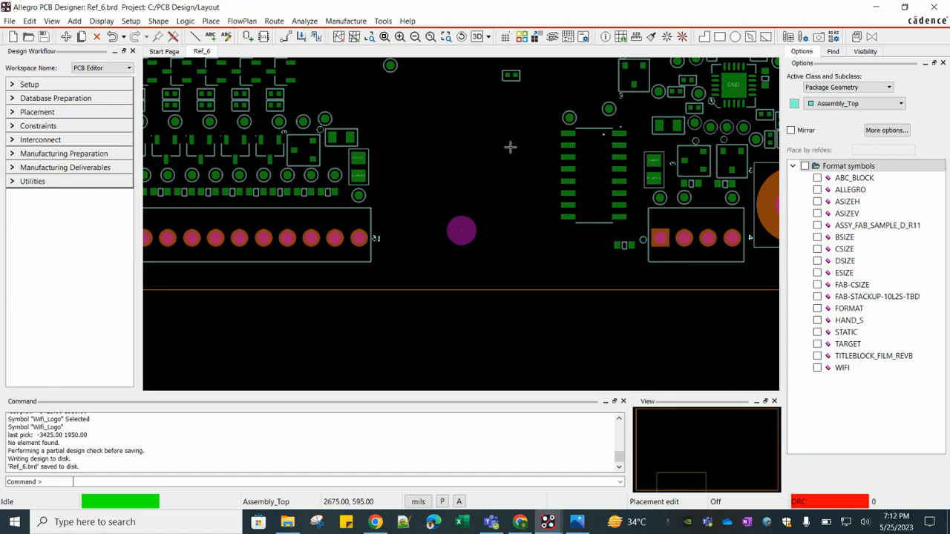
- Preview the WIFI.bmp image in the photo viewer, then minimize it
left_click(578, 522)
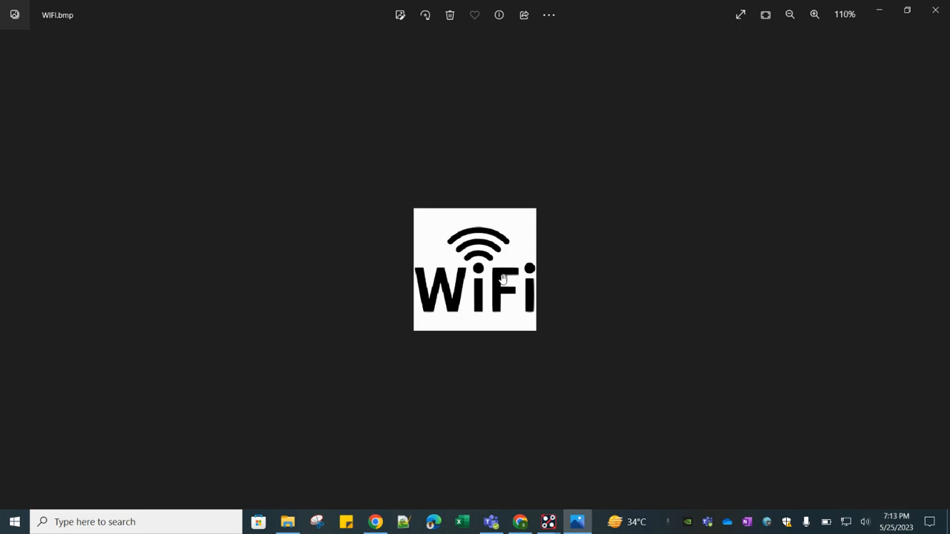
left_click(878, 14)
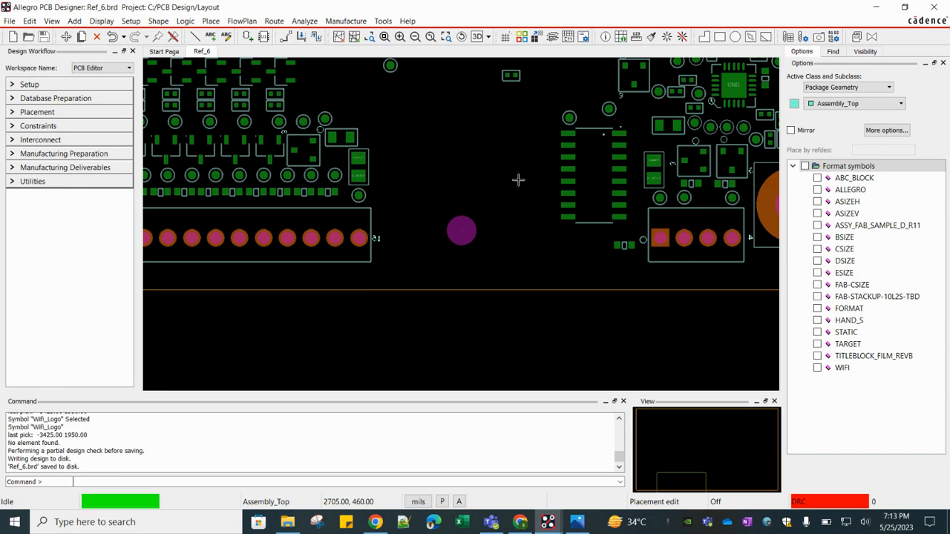
- Switch to the symbol editor and start a new Format symbol drawing named WIFI_LOGO without saving the current one
left_click(548, 522)
left_click(488, 489)
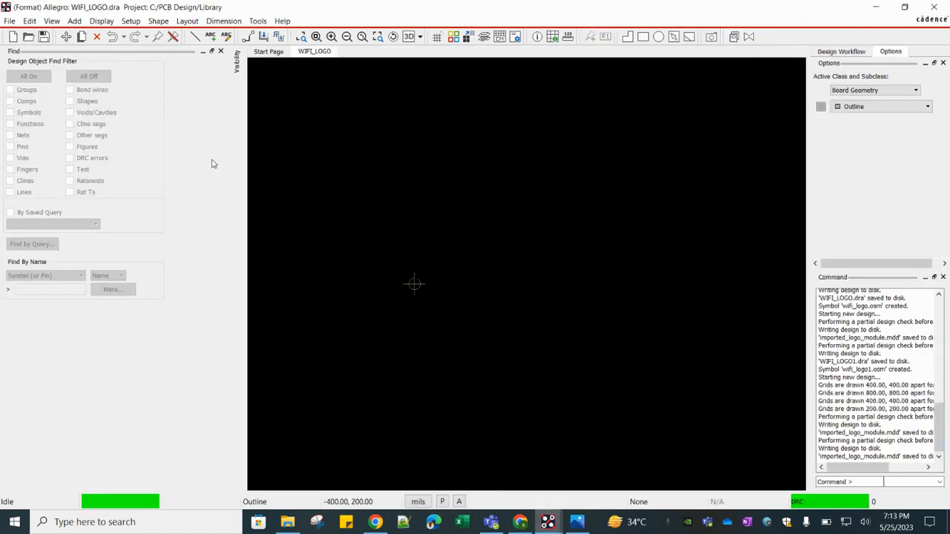
left_click(10, 21)
left_click(22, 33)
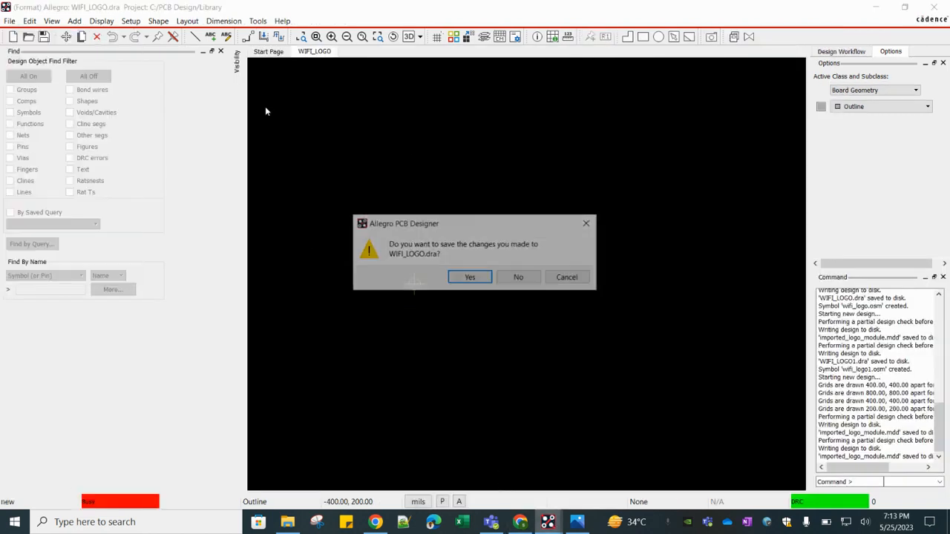
left_click(518, 278)
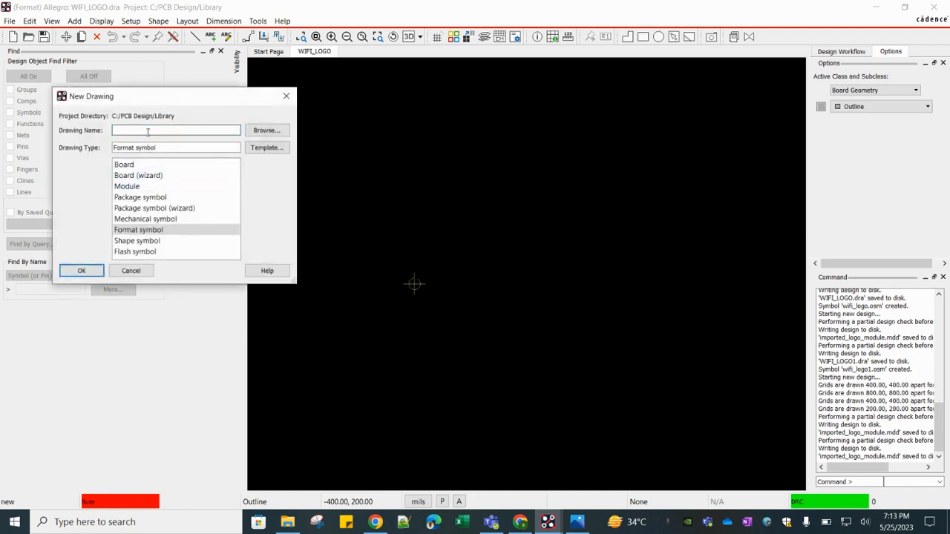
type("WIFI_LOGO")
left_click(142, 232)
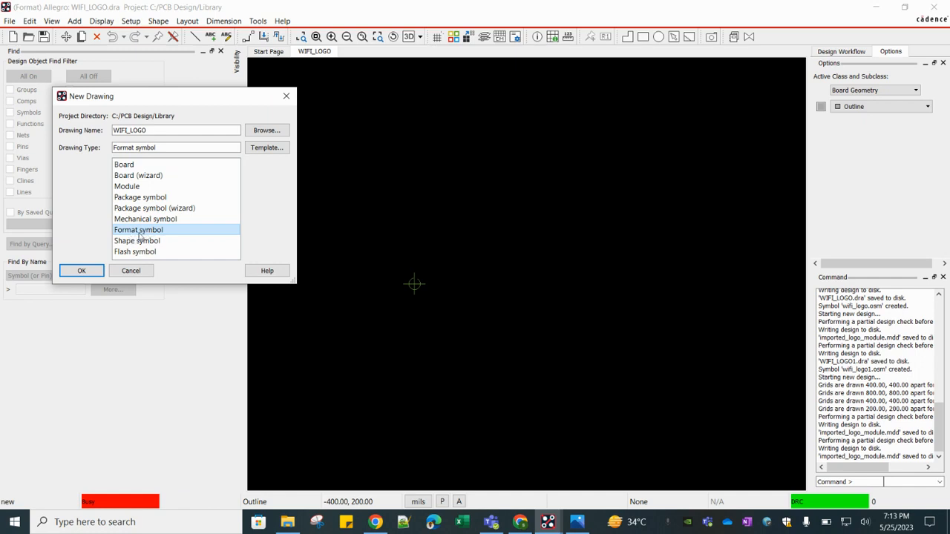
left_click(86, 272)
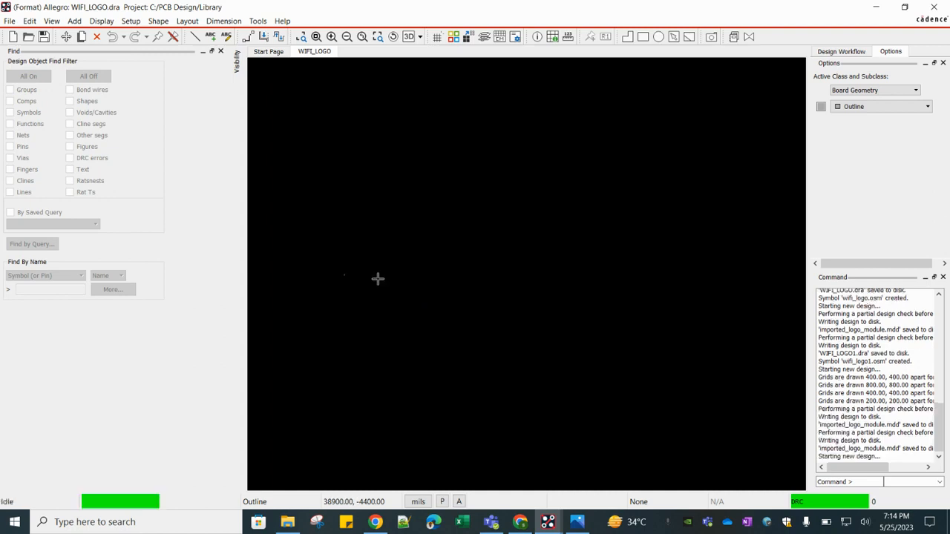
- Start a logo import and pick WIFI.bmp from the C:/PCB Design folder as the input logo file
scroll(386, 238, "up", 2)
scroll(481, 204, "up", 3)
scroll(500, 242, "up", 2)
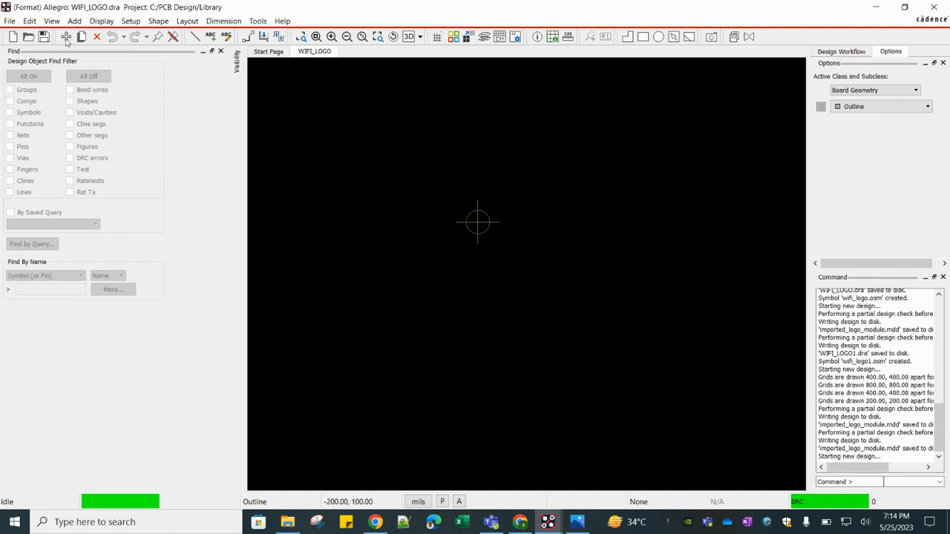
left_click(9, 21)
mouse_move(48, 123)
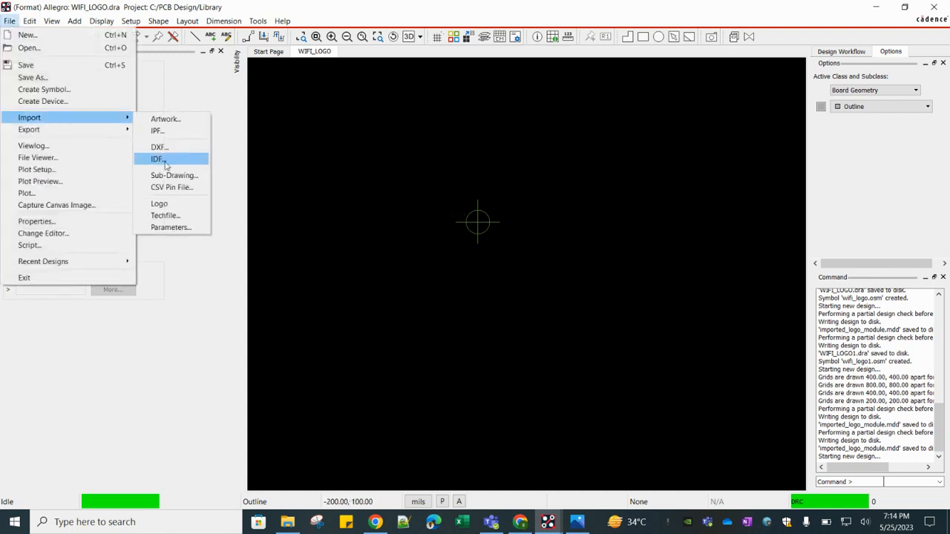
left_click(159, 206)
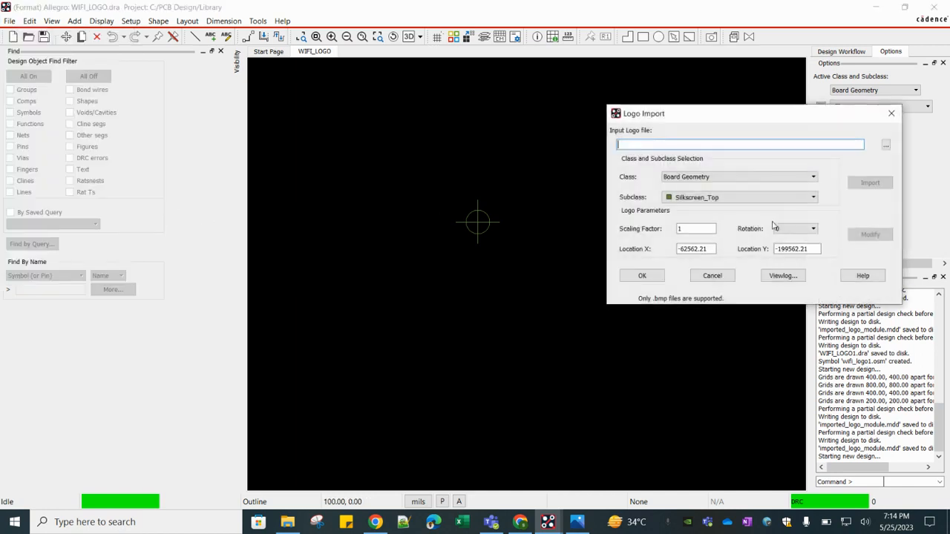
left_click(886, 145)
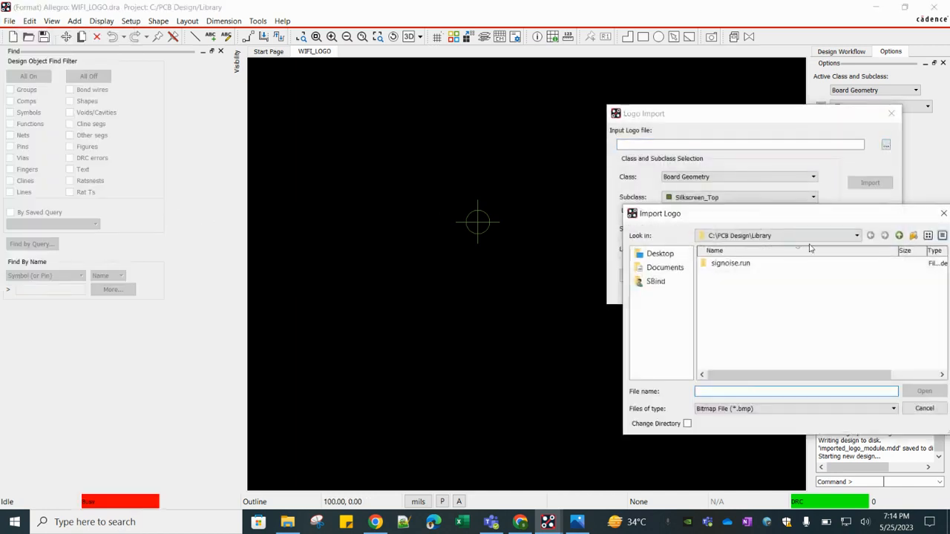
left_click(899, 235)
left_click(726, 263)
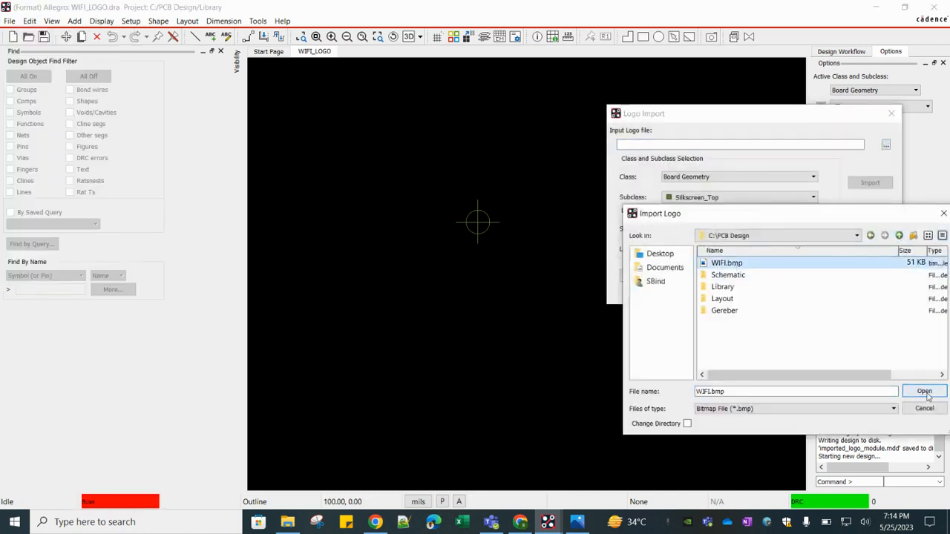
left_click(924, 391)
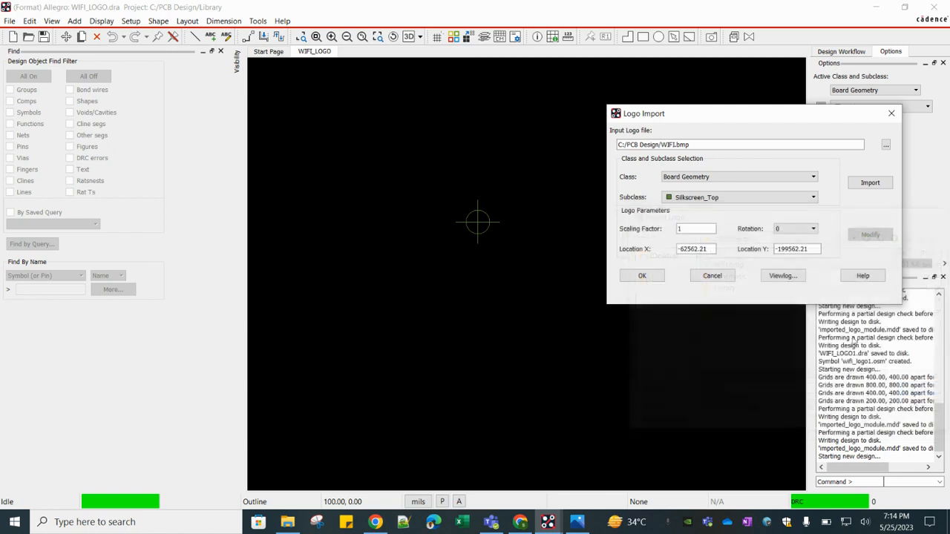
- Set the logo's class to Package Geometry and its subclass to Silkscreen_Bottom
left_click(698, 179)
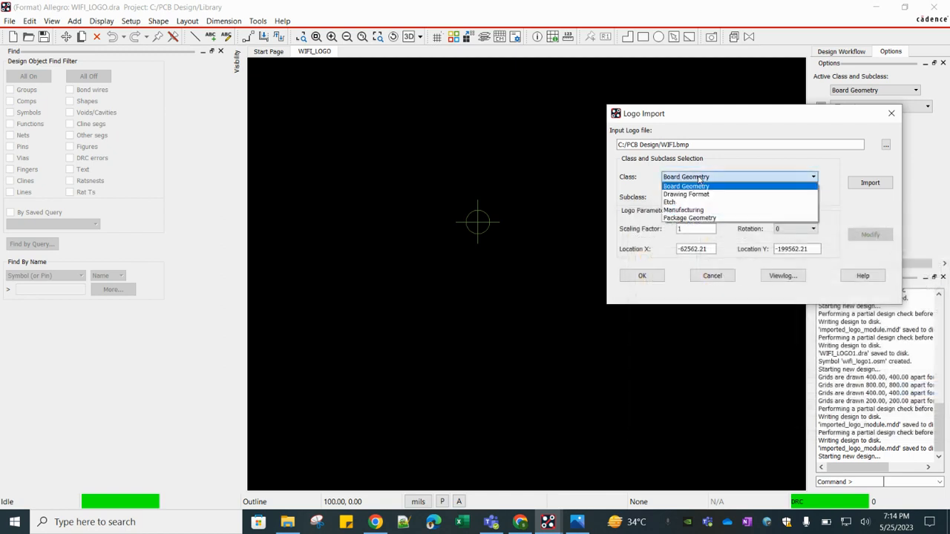
left_click(696, 220)
left_click(710, 199)
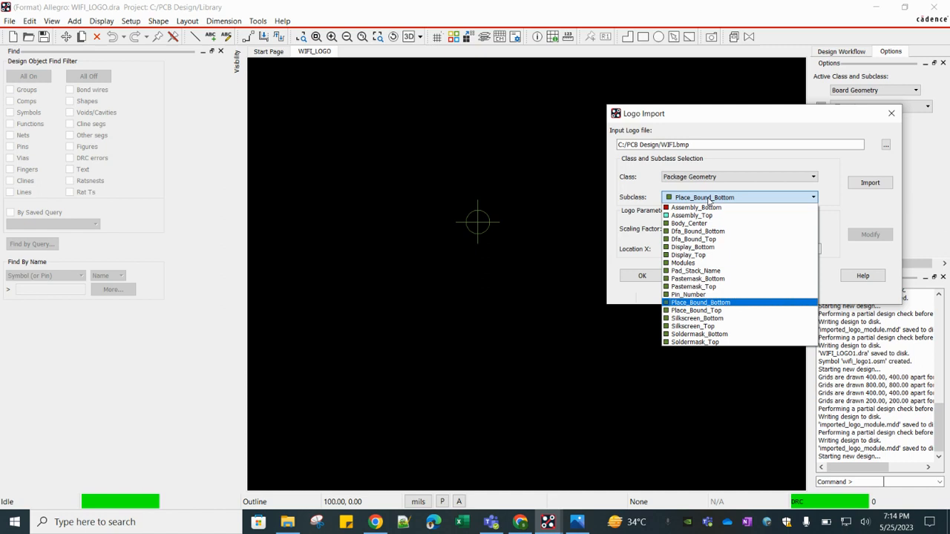
left_click(703, 318)
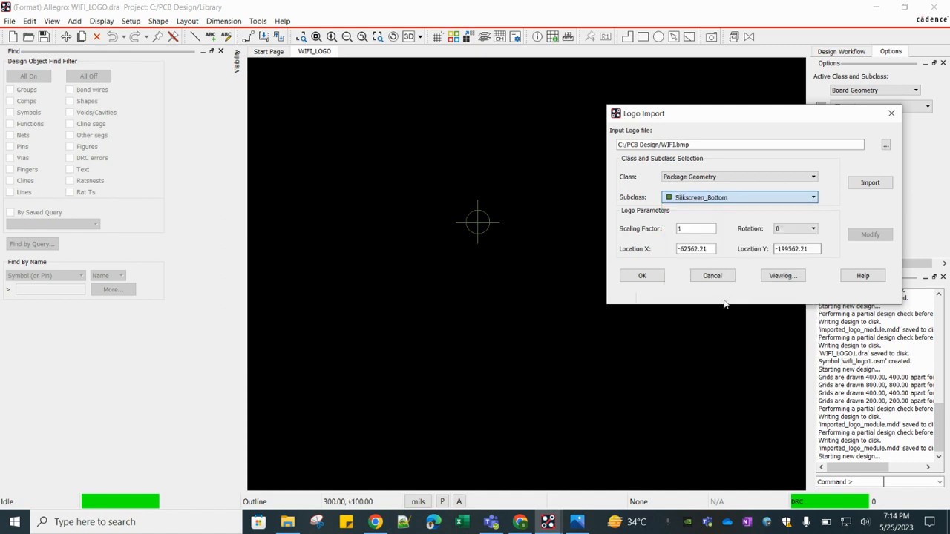
left_click(866, 187)
- Set the logo's Location X and Location Y to 0
double_click(713, 251)
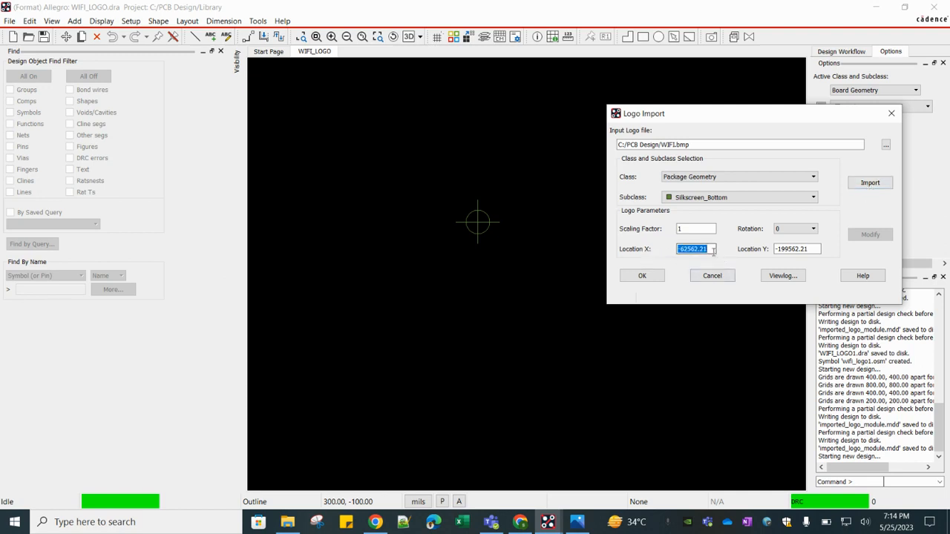
type("0")
double_click(818, 250)
type("0")
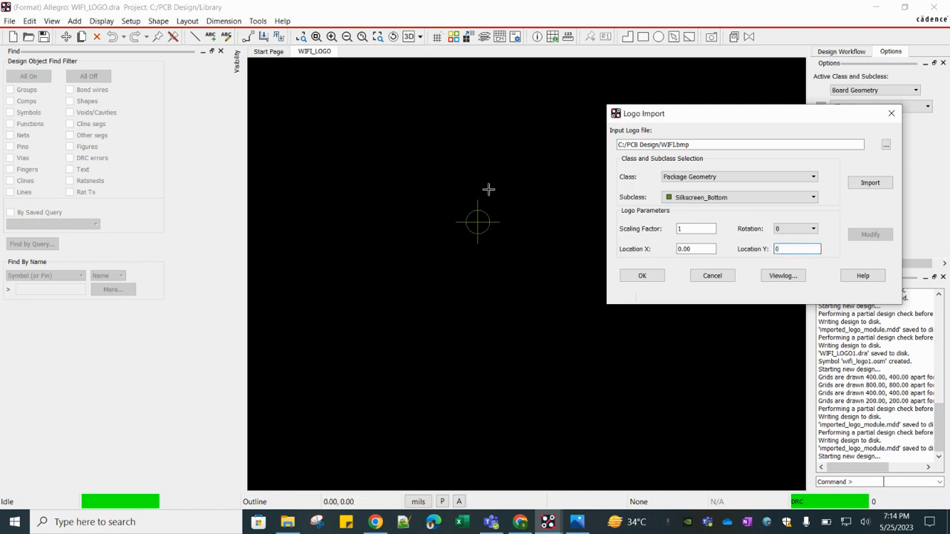
left_click(406, 212)
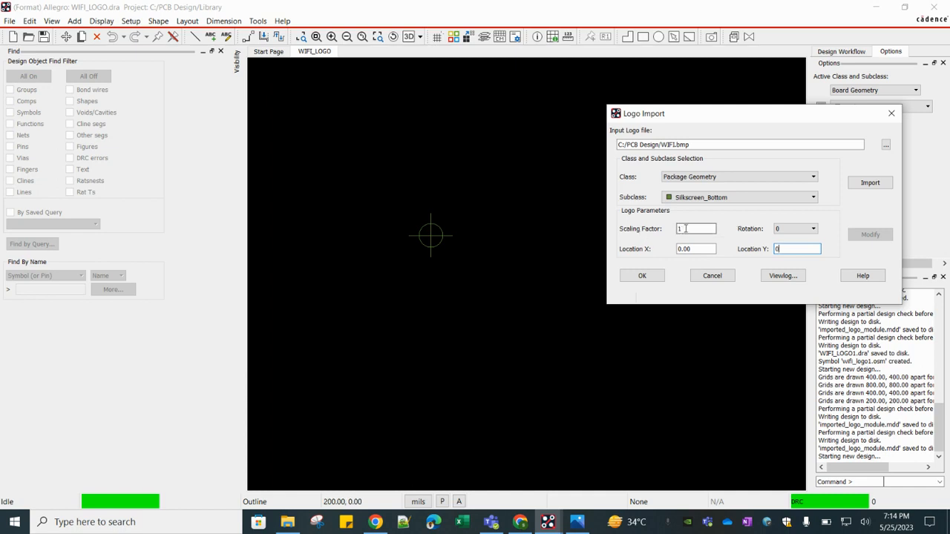
- Check the bitmap again, set the logo scaling factor to .01 and import the logo
left_click(578, 521)
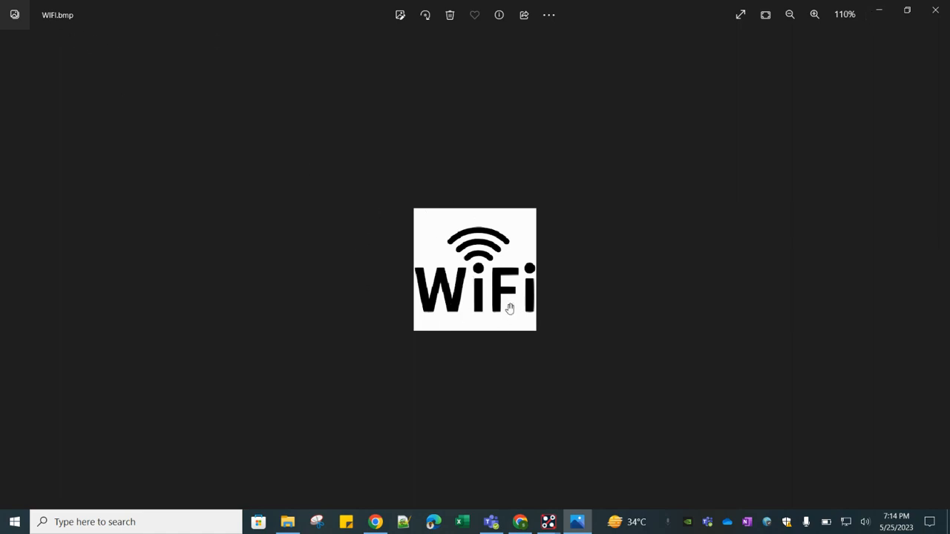
left_click(880, 12)
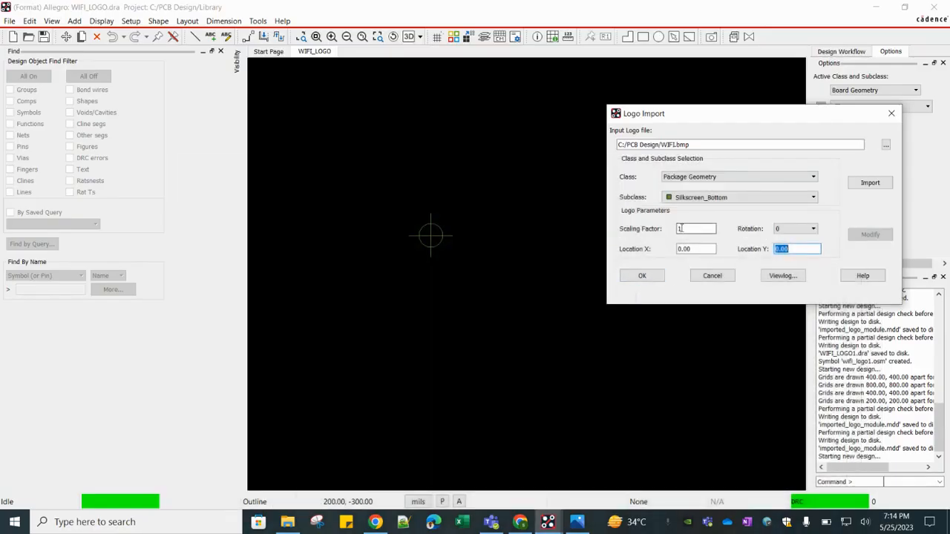
left_click(678, 228)
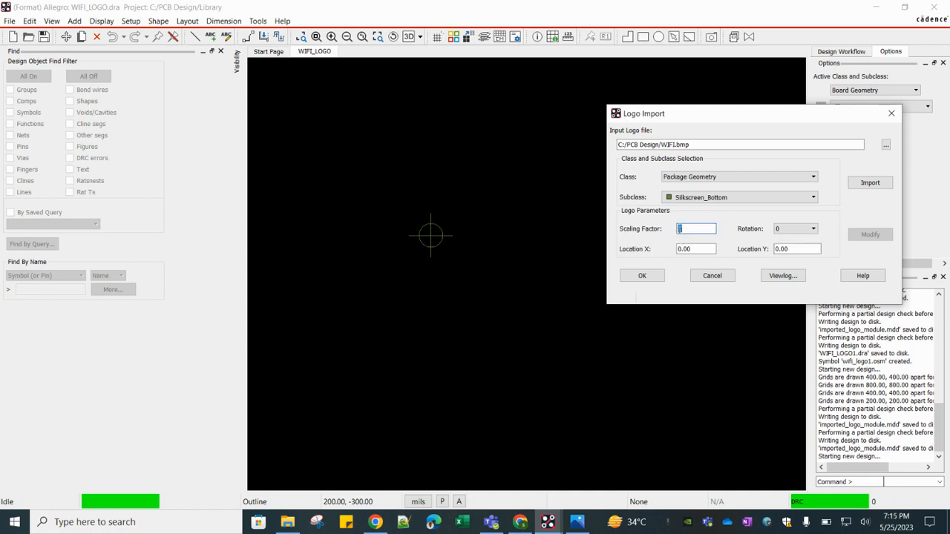
double_click(697, 249)
key("shift+Tab")
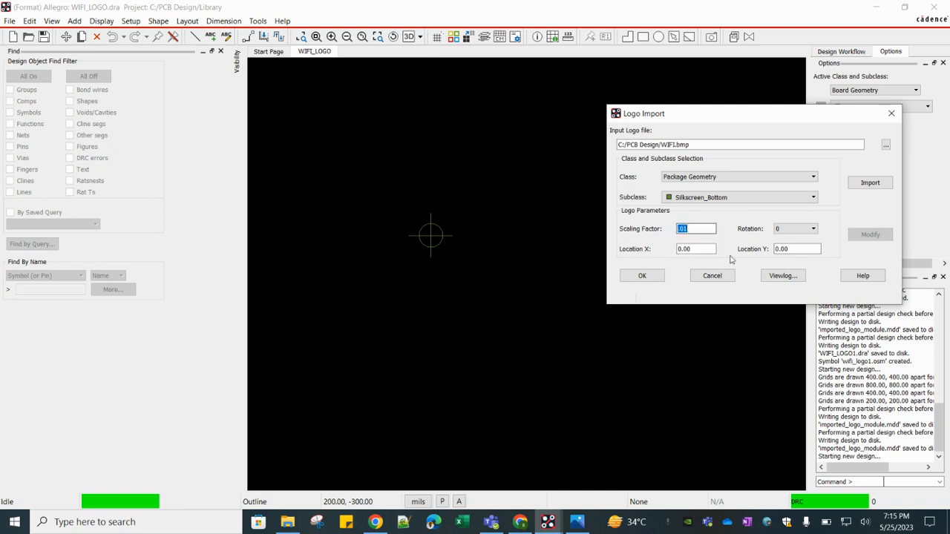
left_click(869, 186)
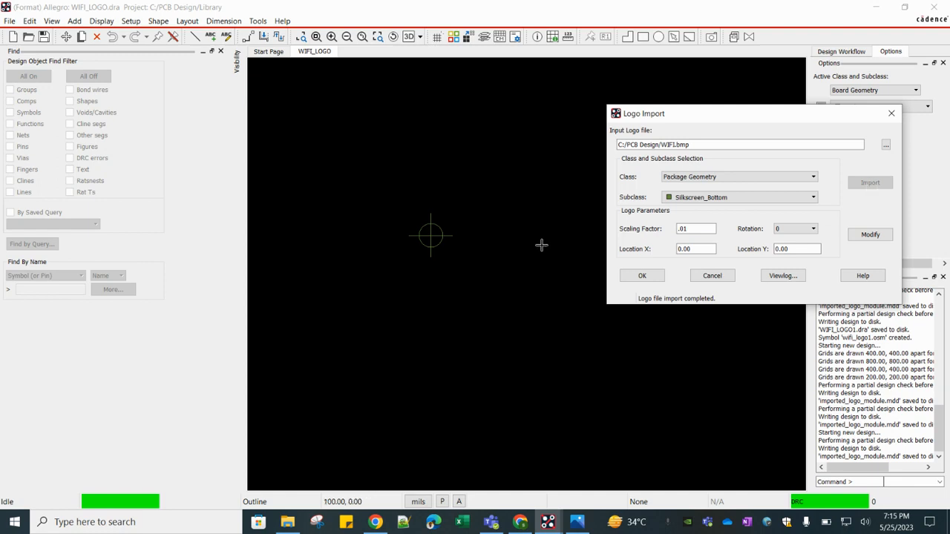
- Confirm the logo import and create the symbol from the WIFI_LOGO drawing
scroll(411, 265, "down", 4)
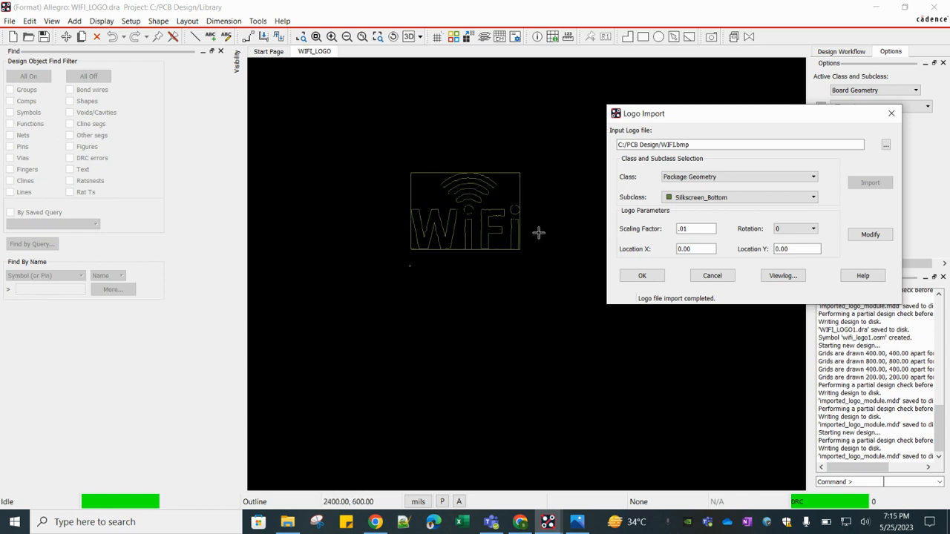
scroll(541, 235, "up", 2)
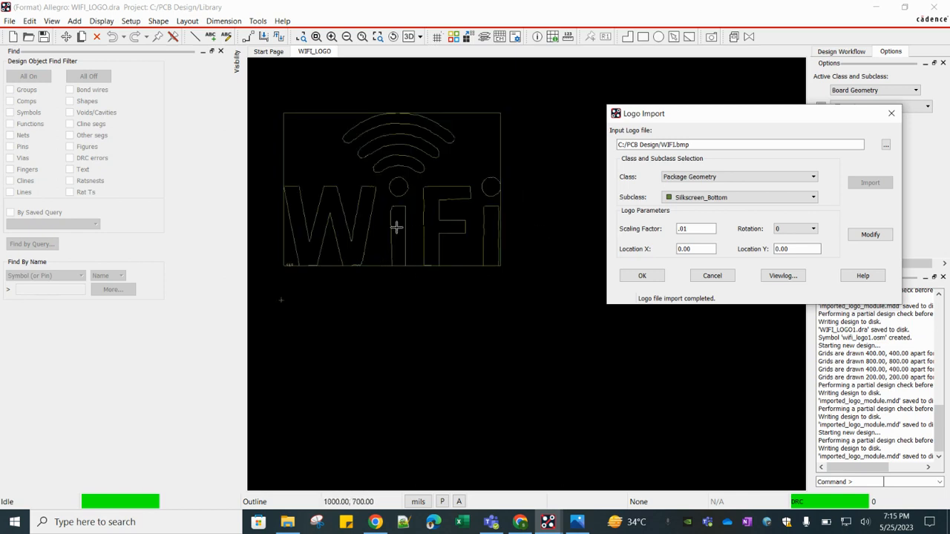
left_click(642, 276)
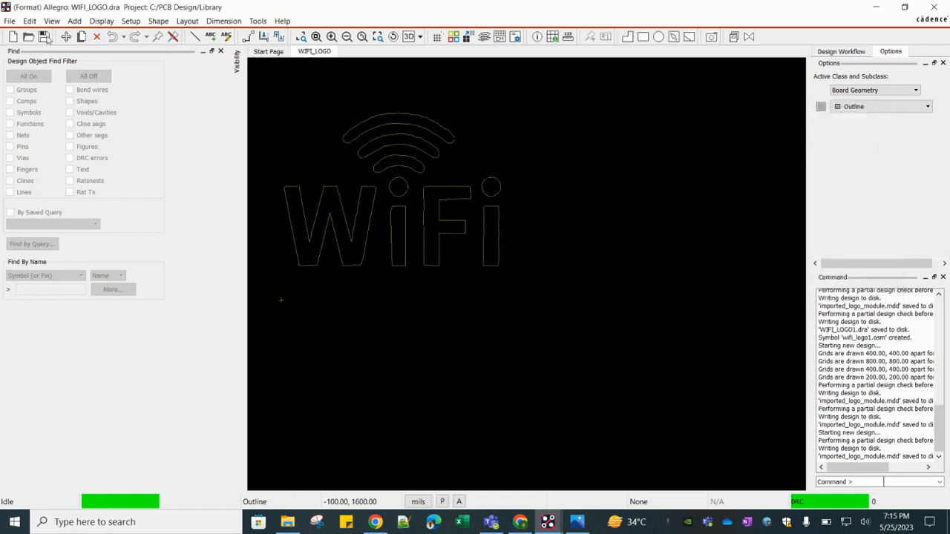
left_click(9, 21)
left_click(33, 89)
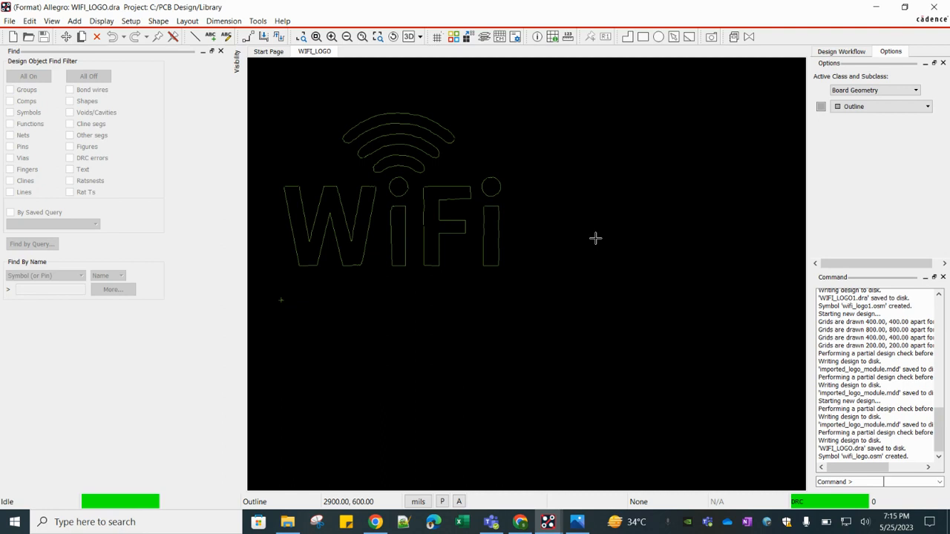
- Switch to the Ref_6 board layout window
mouse_move(547, 522)
left_click(616, 467)
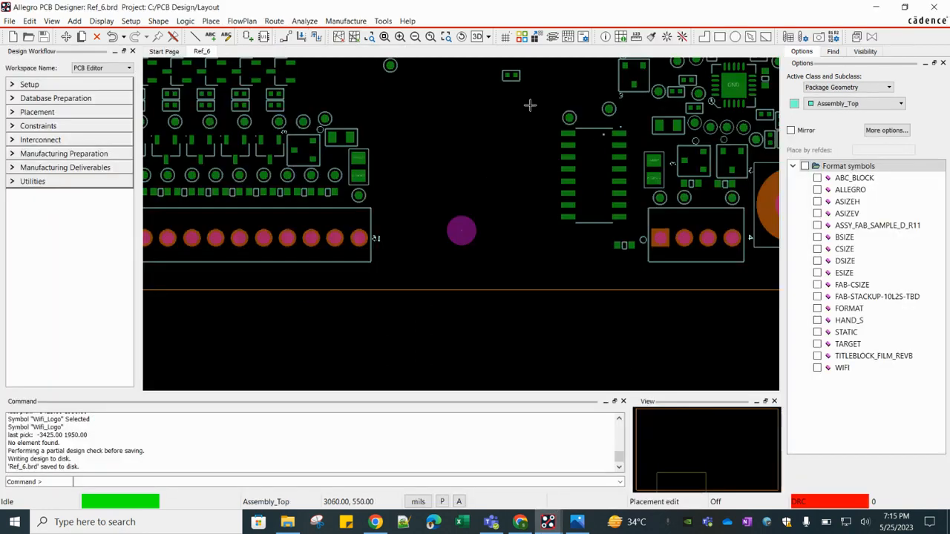
left_click(212, 21)
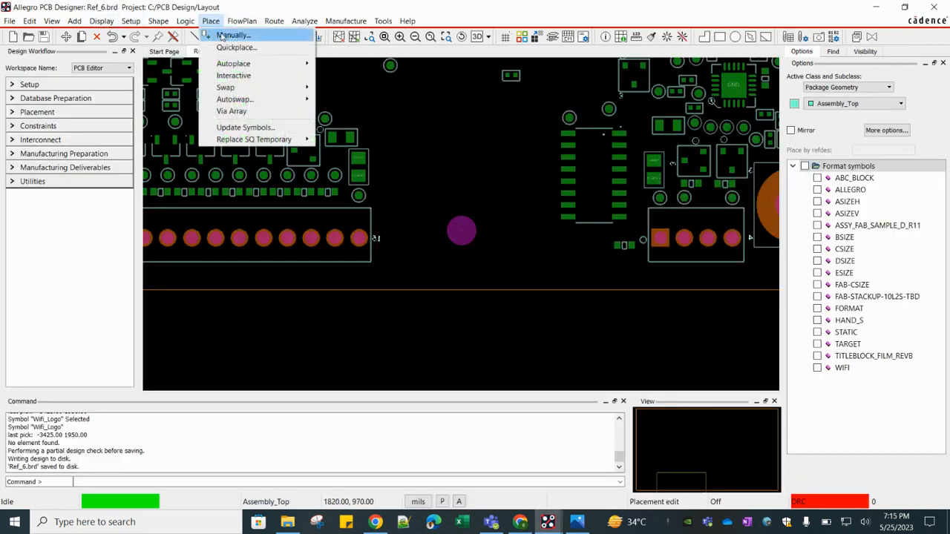
left_click(223, 36)
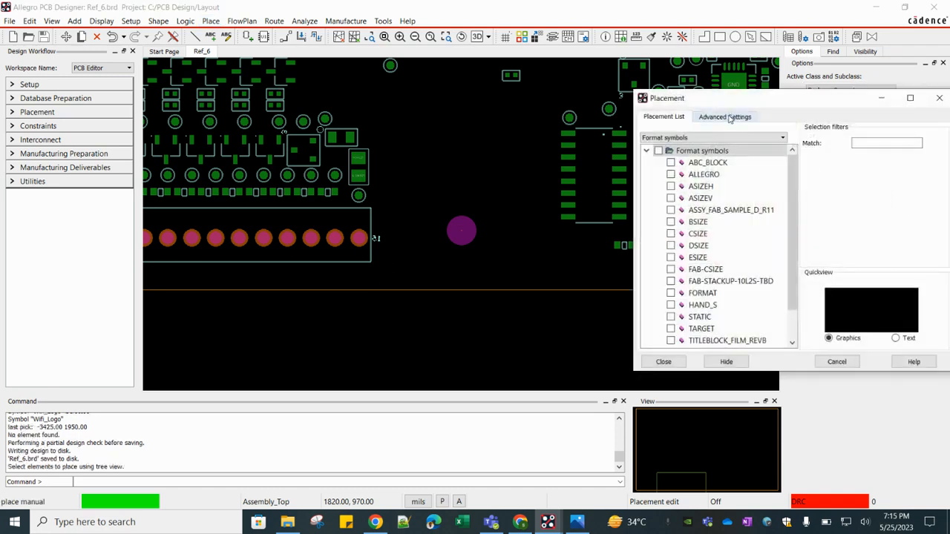
scroll(741, 269, "down", 1)
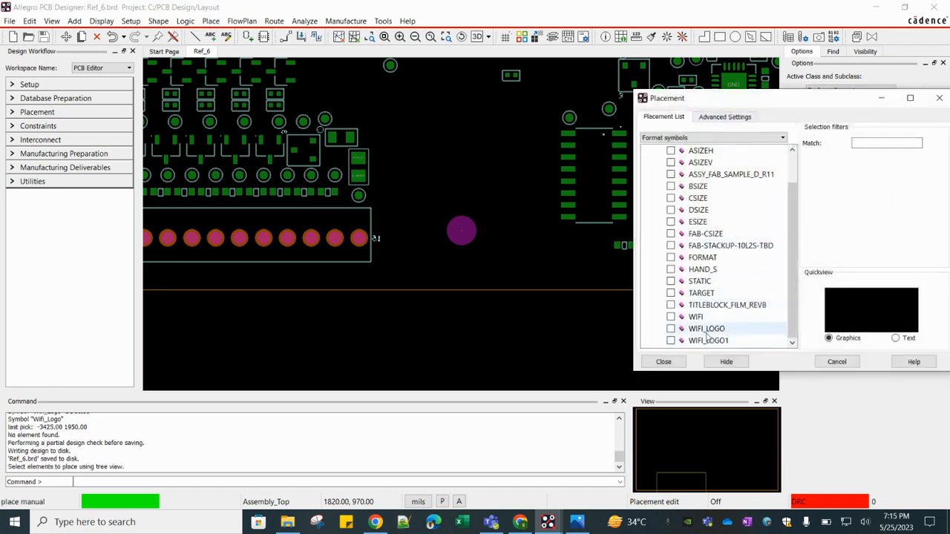
left_click(671, 331)
left_click(671, 329)
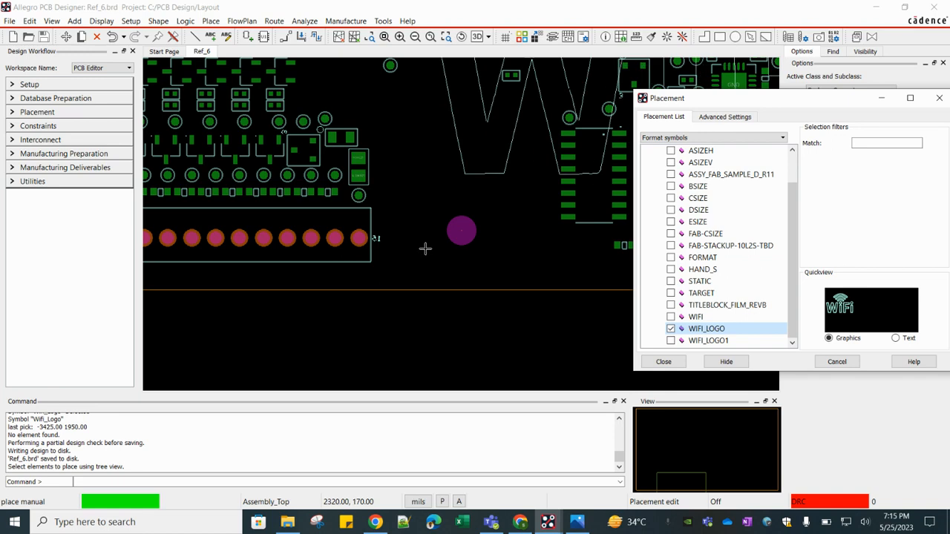
scroll(417, 288, "down", 3)
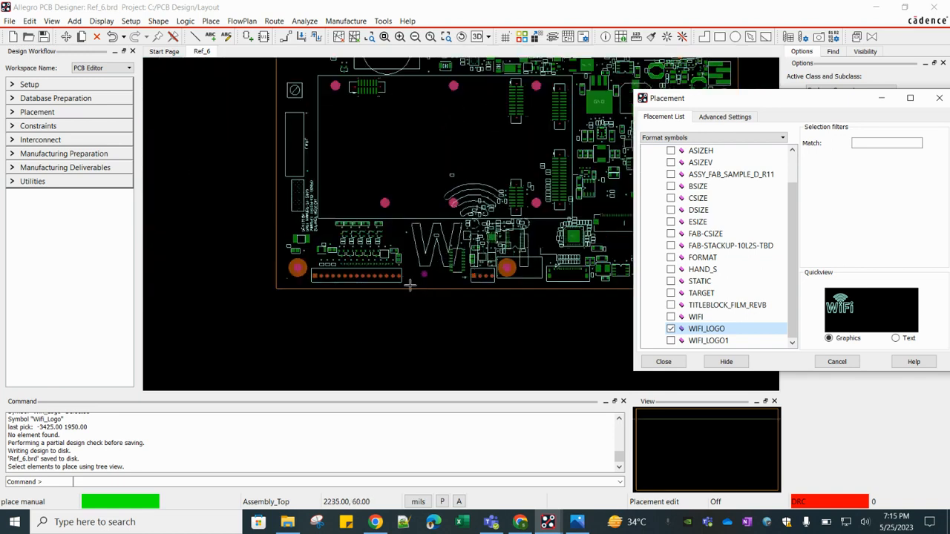
right_click(417, 277)
left_click(445, 311)
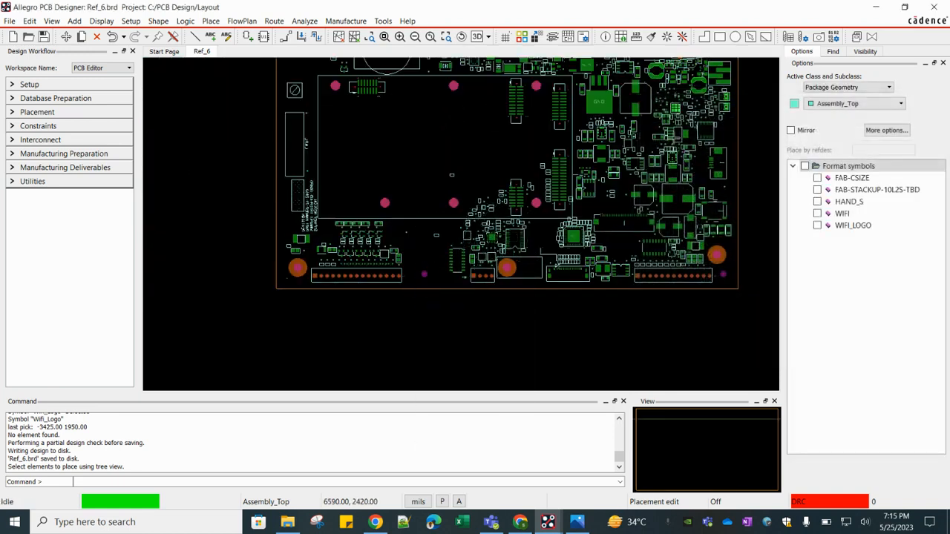
- Manually place the WIFI_LOGO format symbol from the format symbols list onto the board's upper module area
left_click(210, 21)
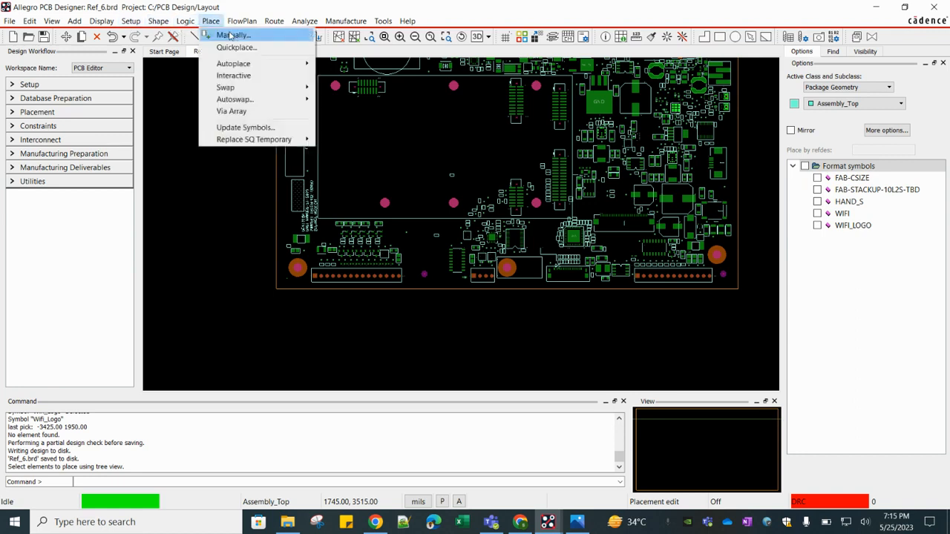
left_click(223, 34)
left_click(731, 118)
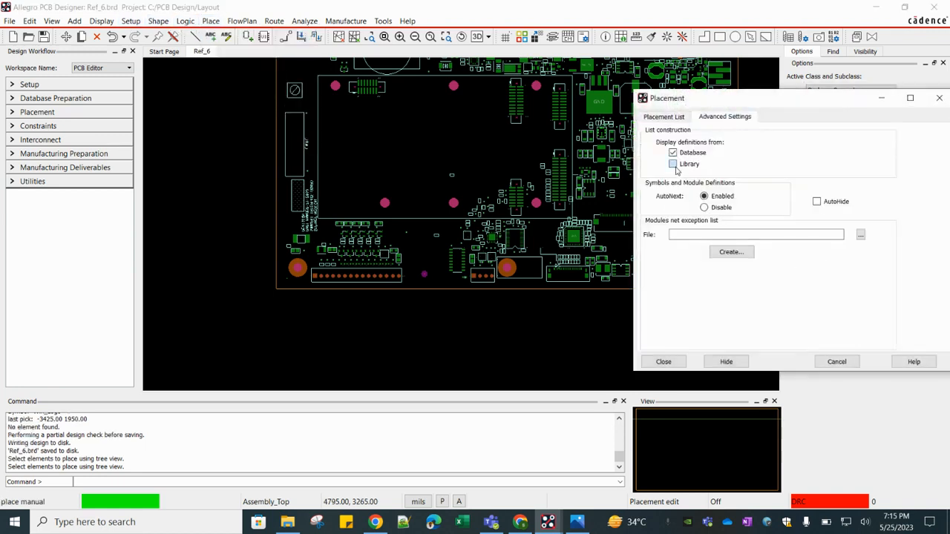
left_click(670, 116)
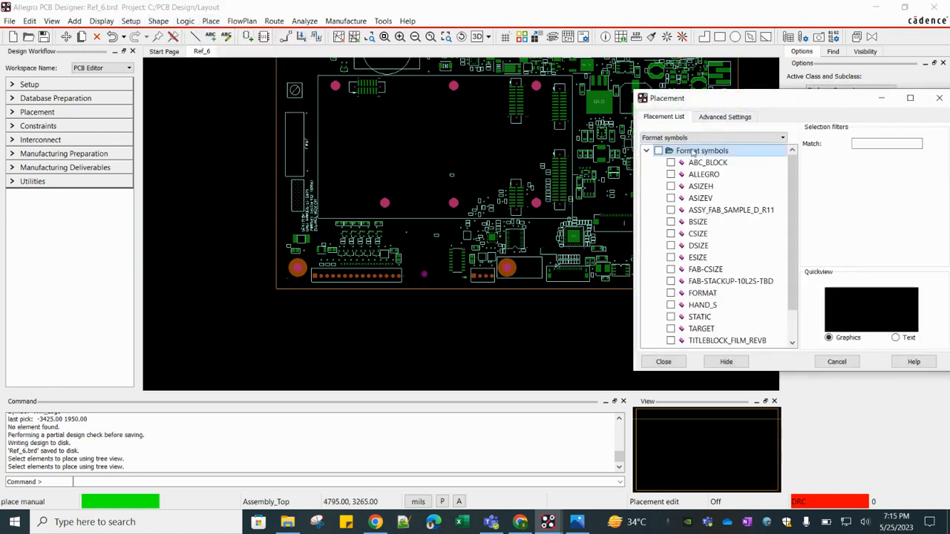
left_click(670, 138)
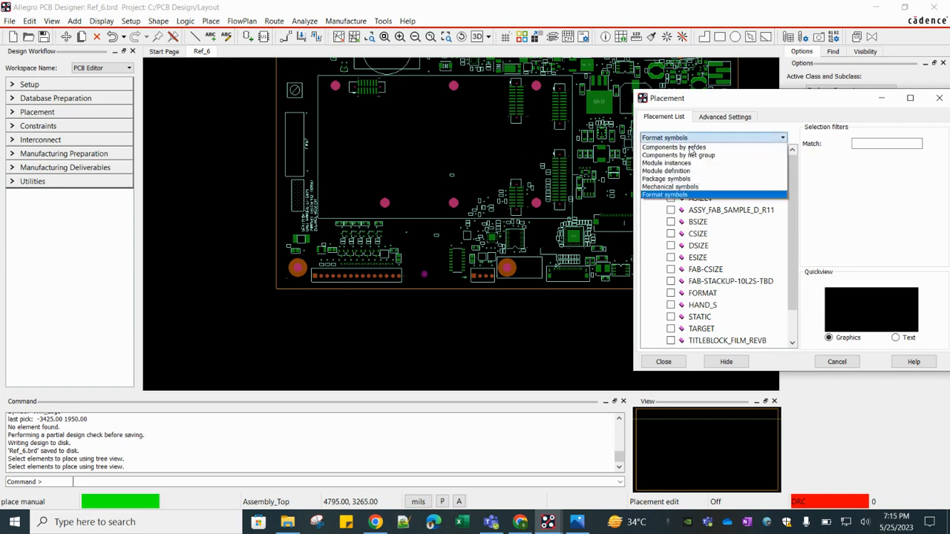
left_click(667, 194)
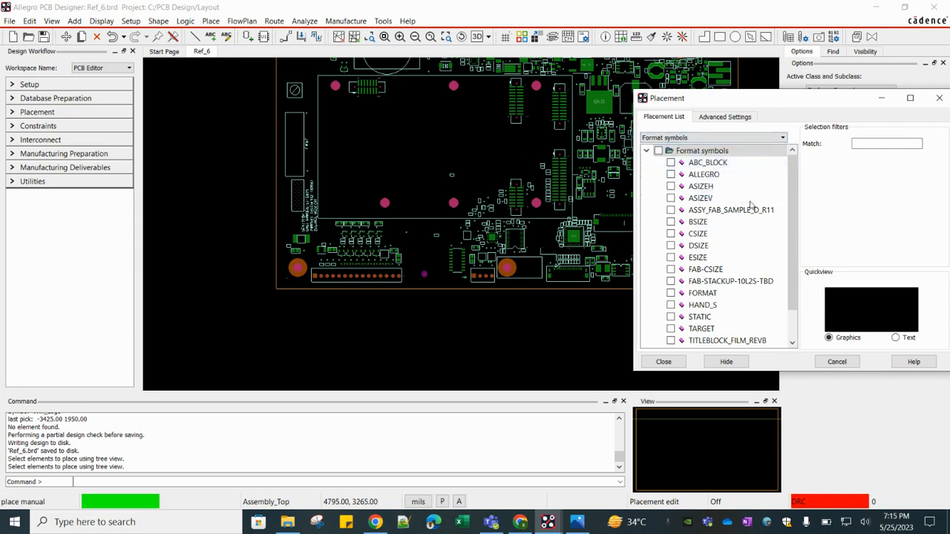
scroll(751, 207, "down", 1)
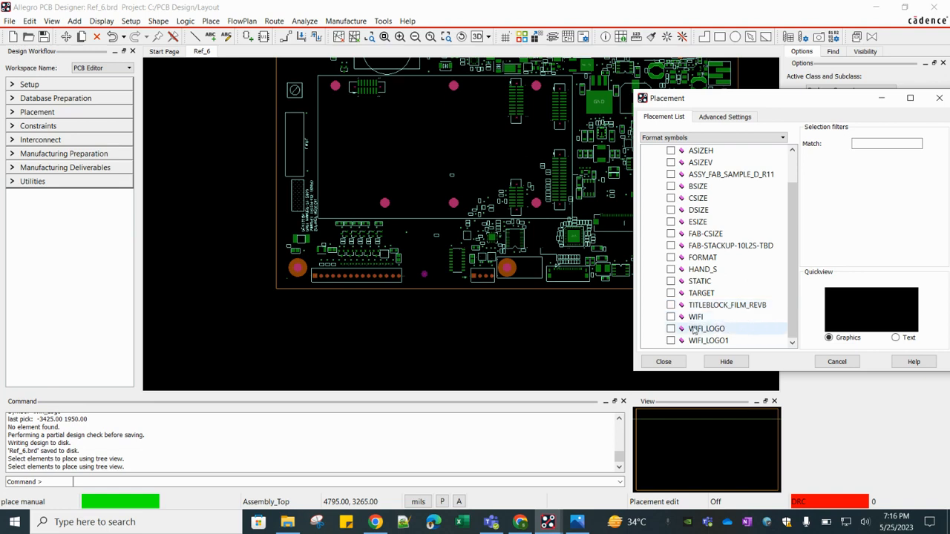
left_click(672, 318)
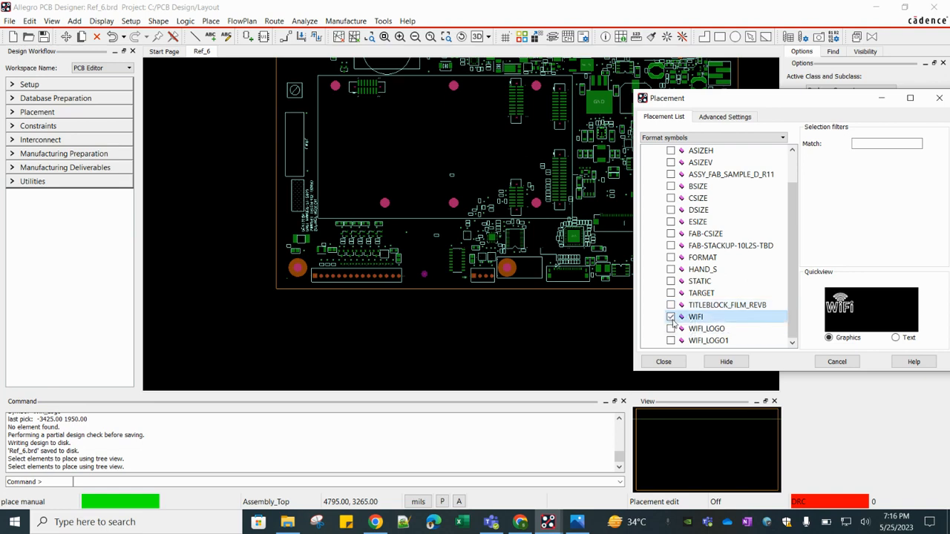
left_click(671, 330)
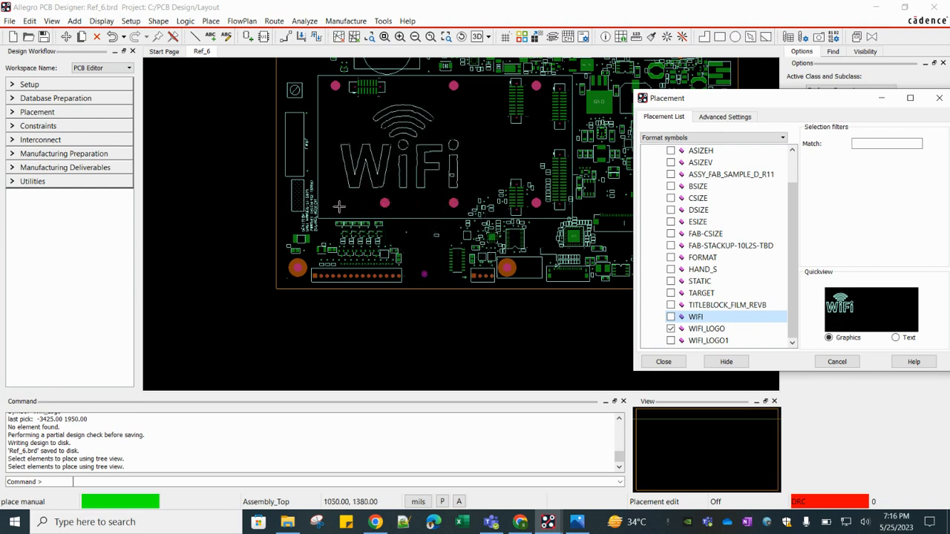
left_click(339, 208)
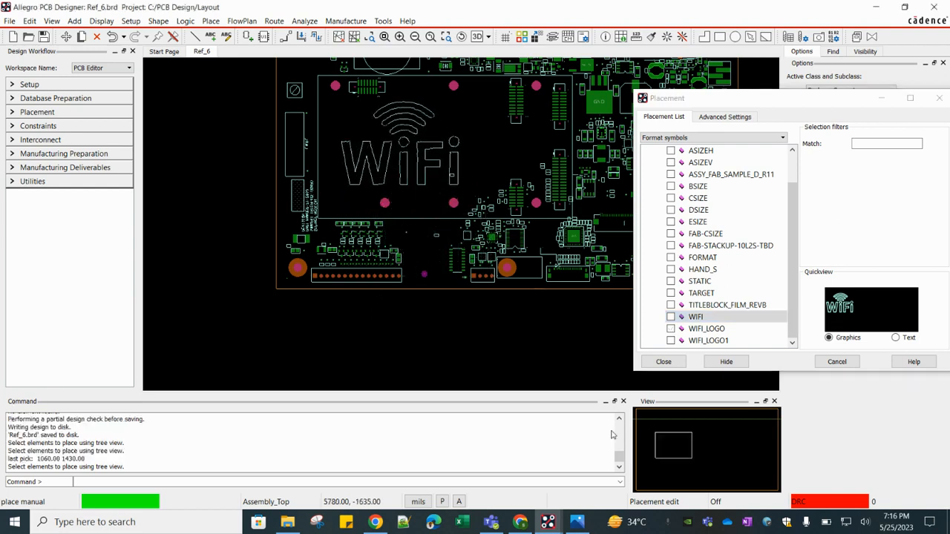
- Return to the WIFI_LOGO drawing and start a logo import, choosing the WIFI.bmp file
mouse_move(547, 522)
left_click(518, 468)
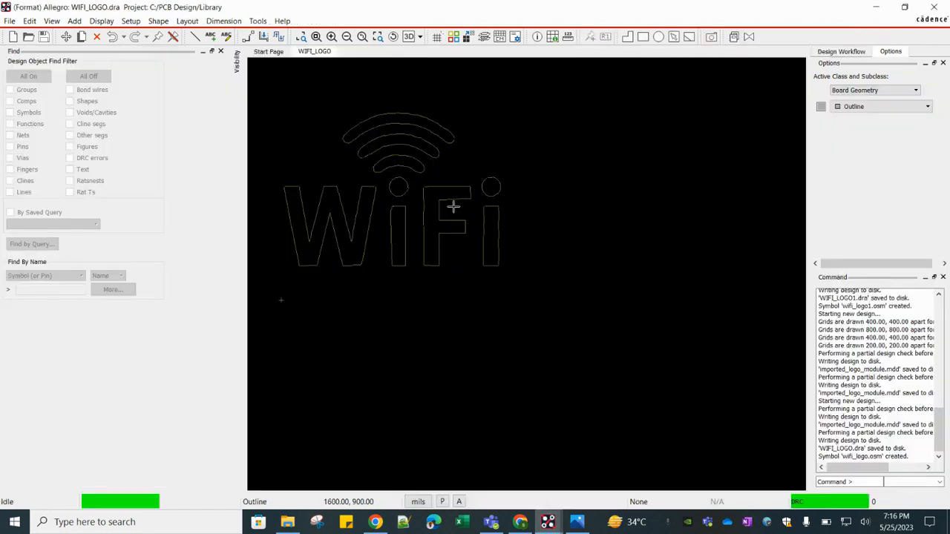
left_click(9, 21)
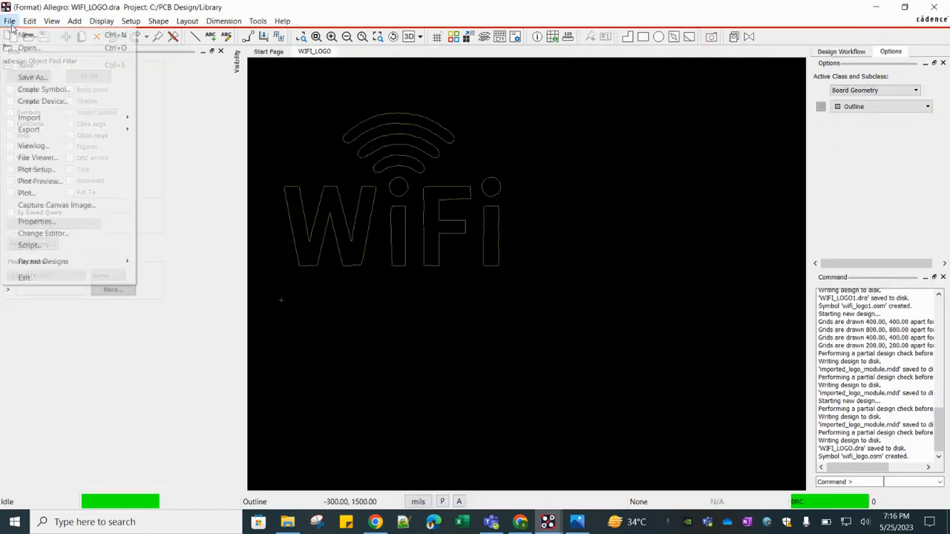
mouse_move(77, 123)
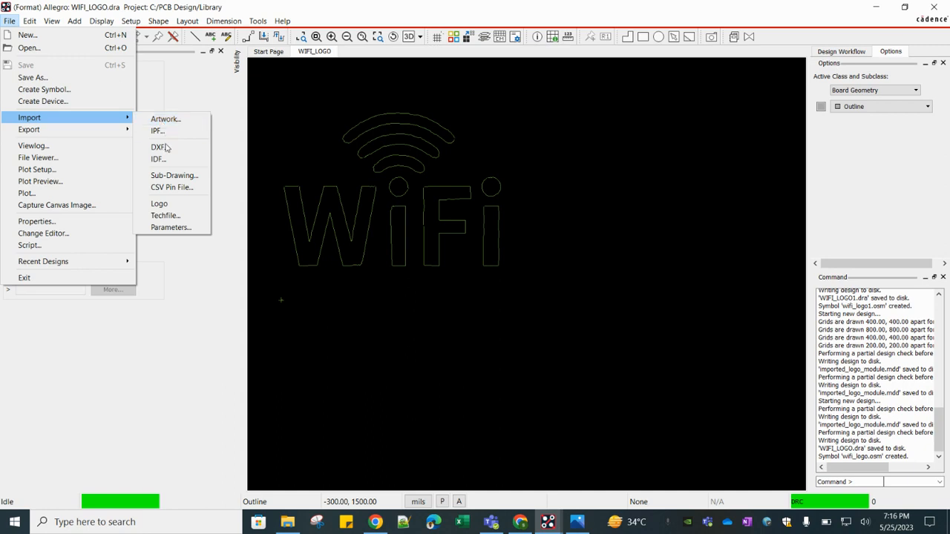
left_click(160, 204)
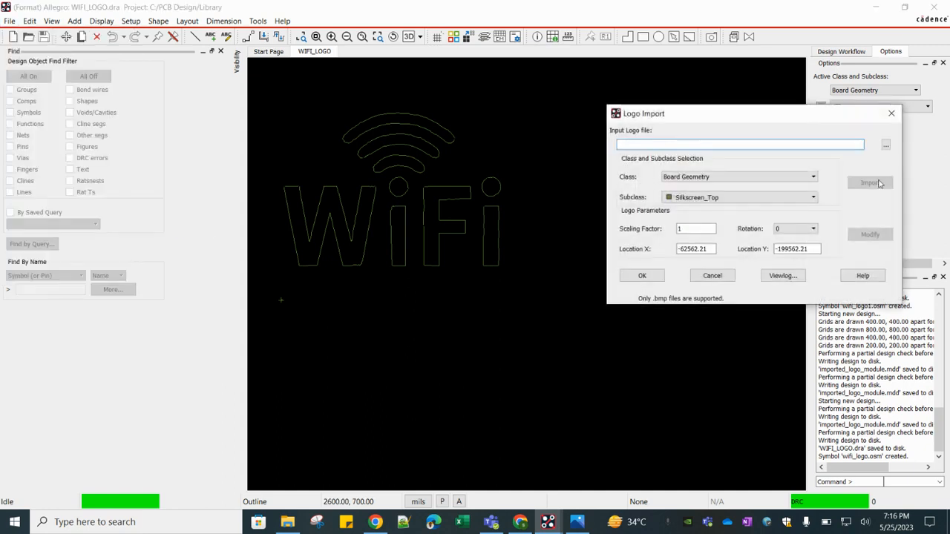
left_click(885, 145)
left_click(897, 236)
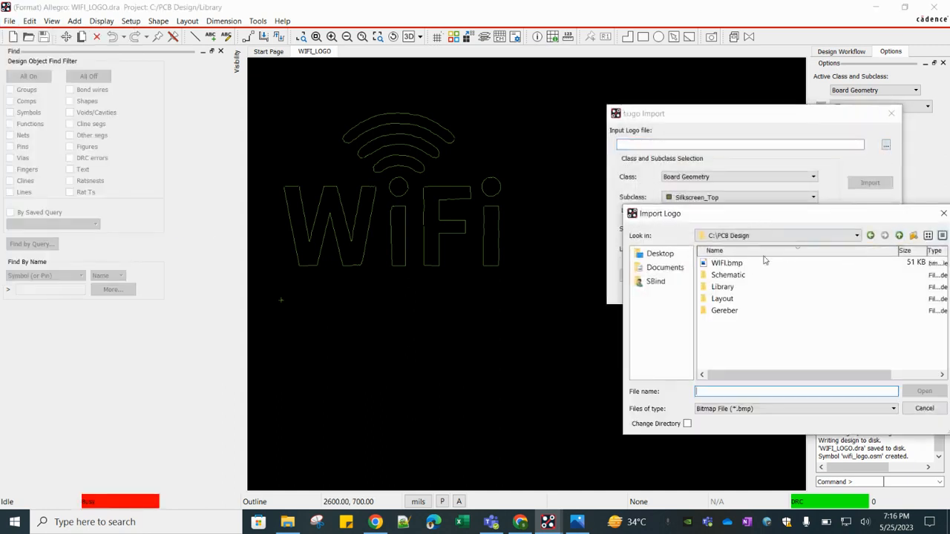
left_click(734, 261)
left_click(924, 391)
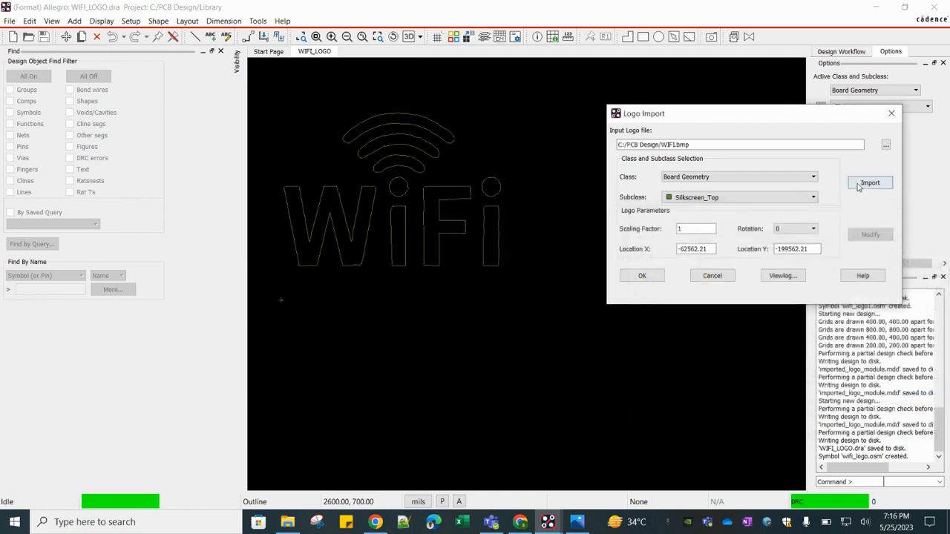
- Set the logo's class to Package Geometry and its subclass to Silkscreen_Bottom
left_click(696, 180)
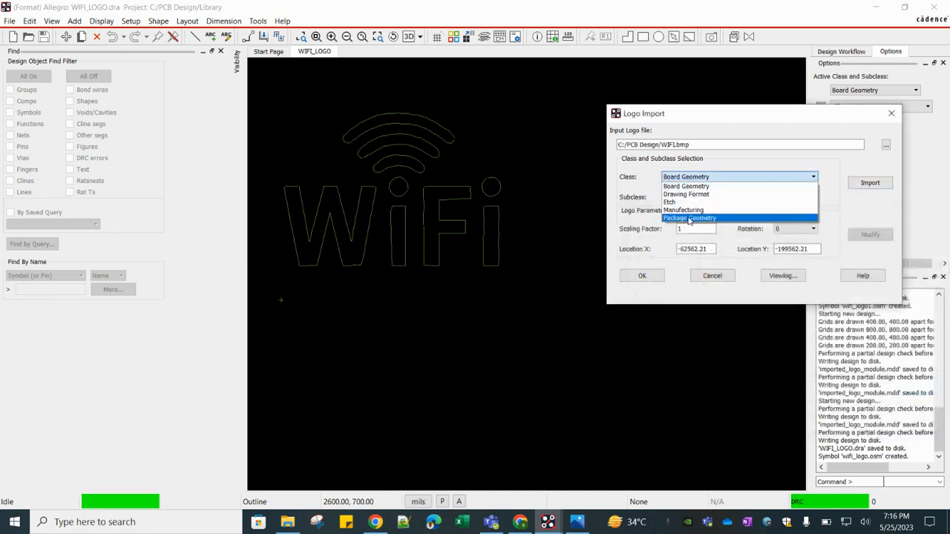
left_click(689, 219)
left_click(711, 199)
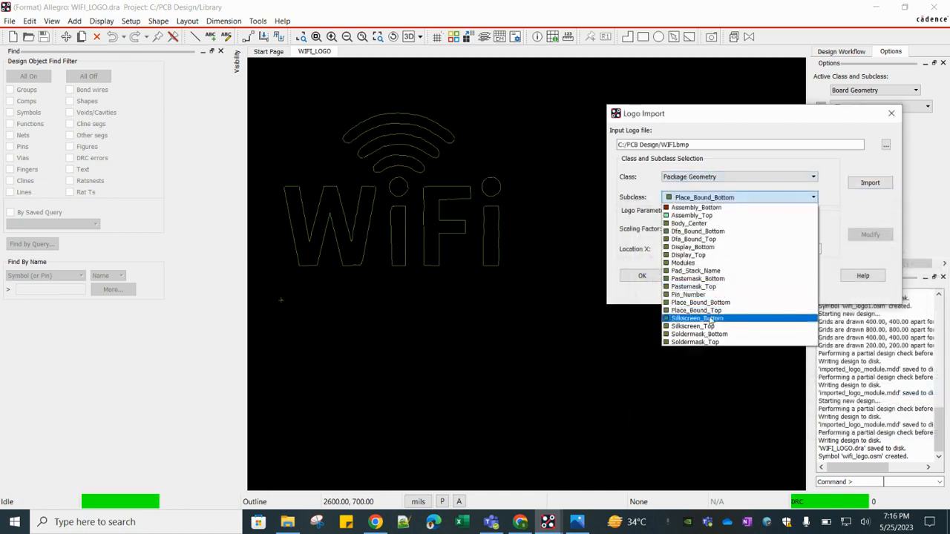
left_click(711, 319)
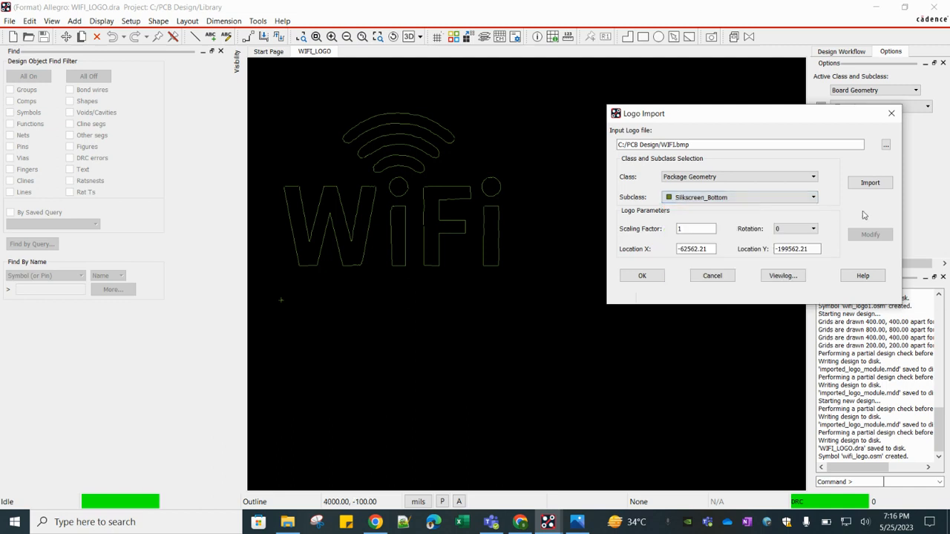
- Set the logo's Location X and Location Y to 0 and the scaling factor to .001
double_click(705, 249)
type("0")
left_click(780, 249)
double_click(780, 249)
type("0")
double_click(686, 231)
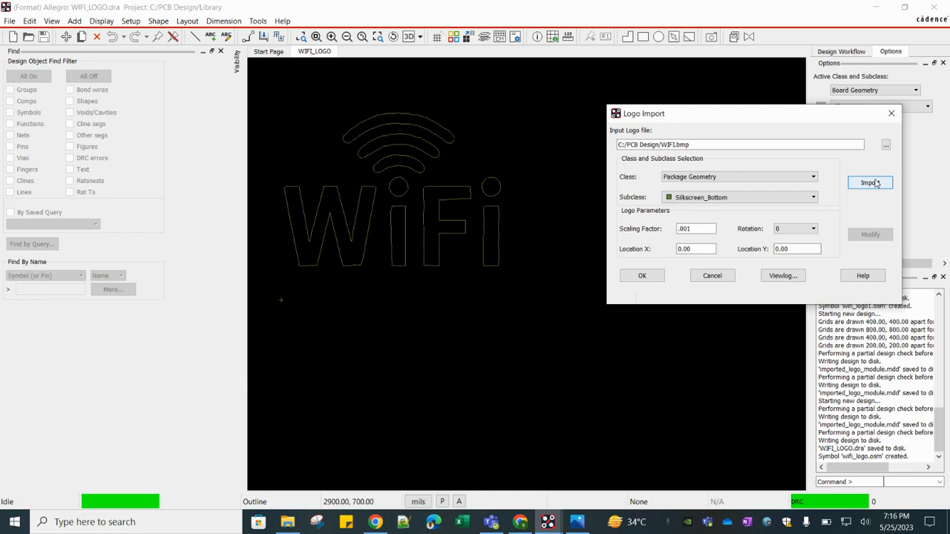
- Import the logo and confirm the logo import dialog
left_click(870, 182)
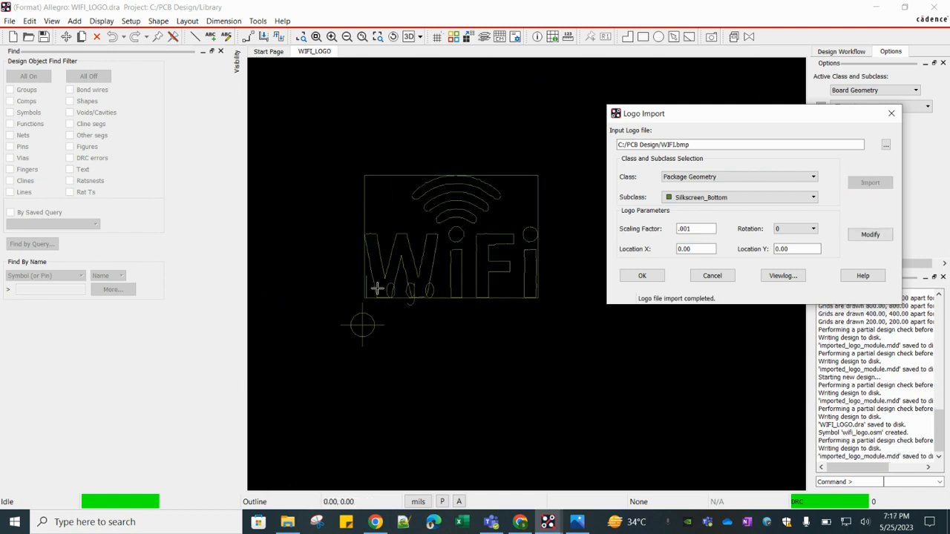
scroll(374, 288, "down", 2)
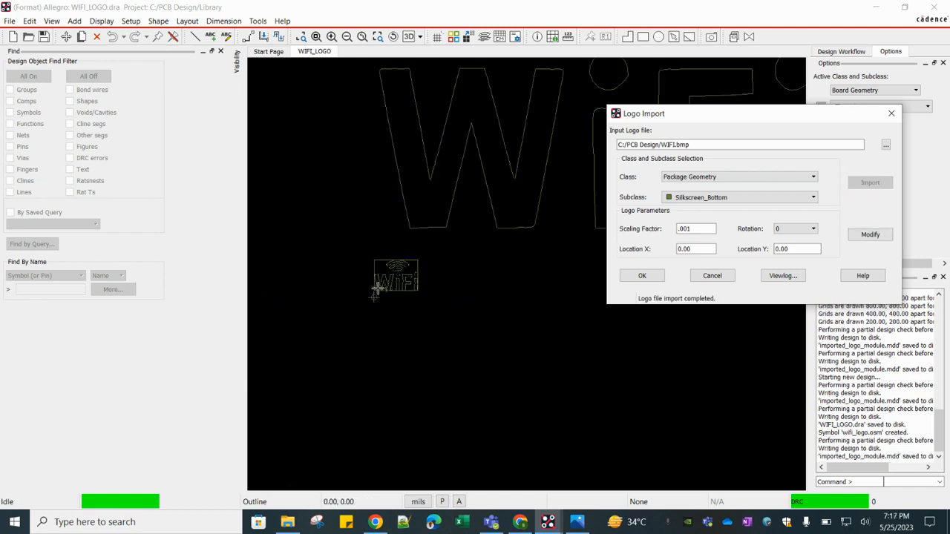
left_click(644, 277)
- Create a new format symbol drawing named WIFI_LOGO2
left_click(10, 21)
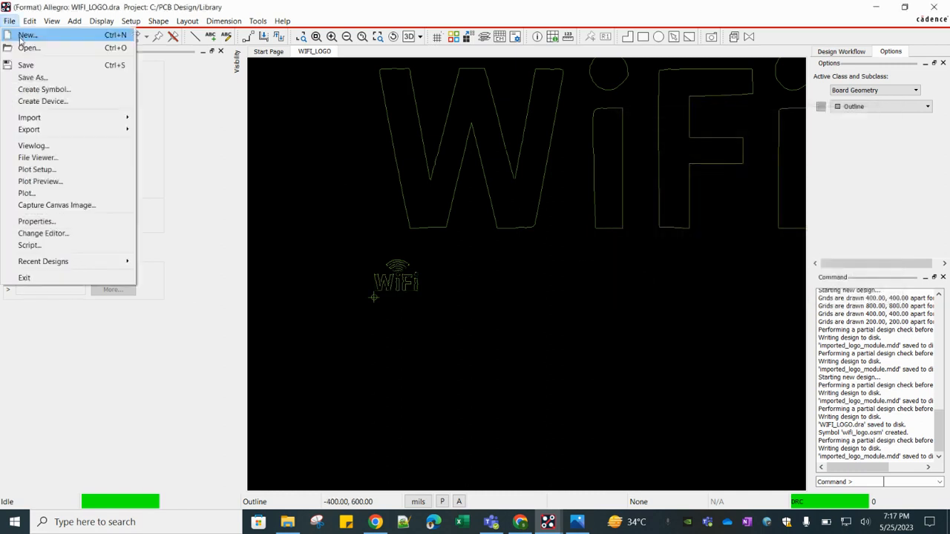
left_click(22, 34)
left_click(528, 276)
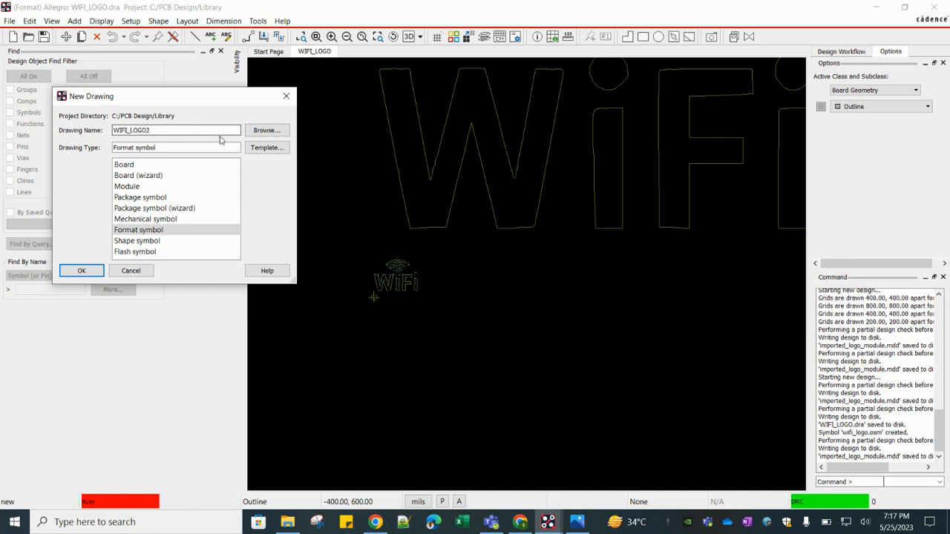
type("WIFI_LOGO2")
left_click(83, 271)
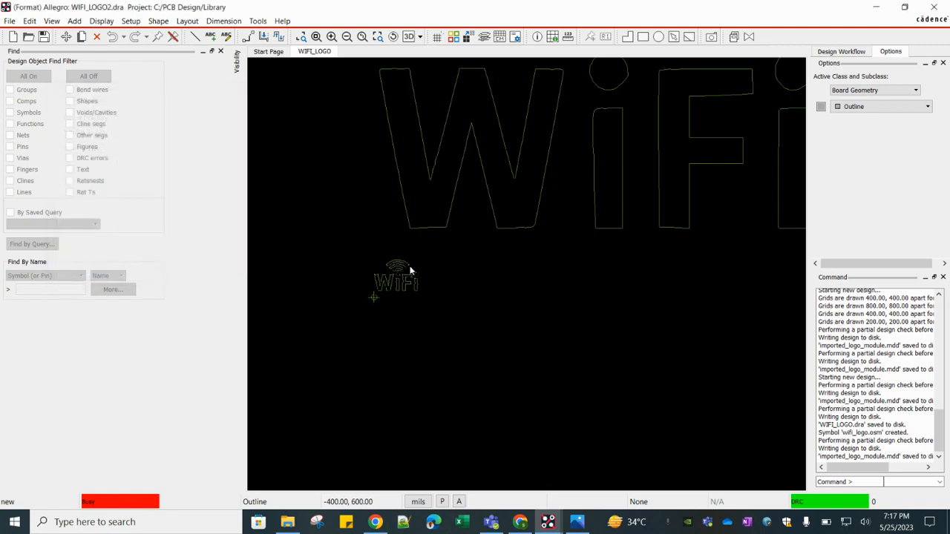
- Start a logo import and choose WIFI.bmp from the PCB Design folder as the input logo file
left_click(9, 21)
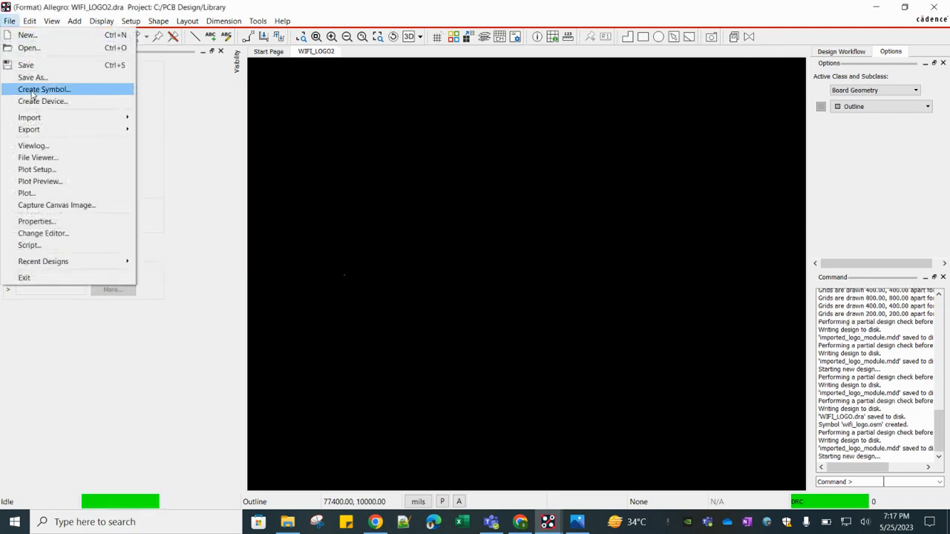
mouse_move(89, 118)
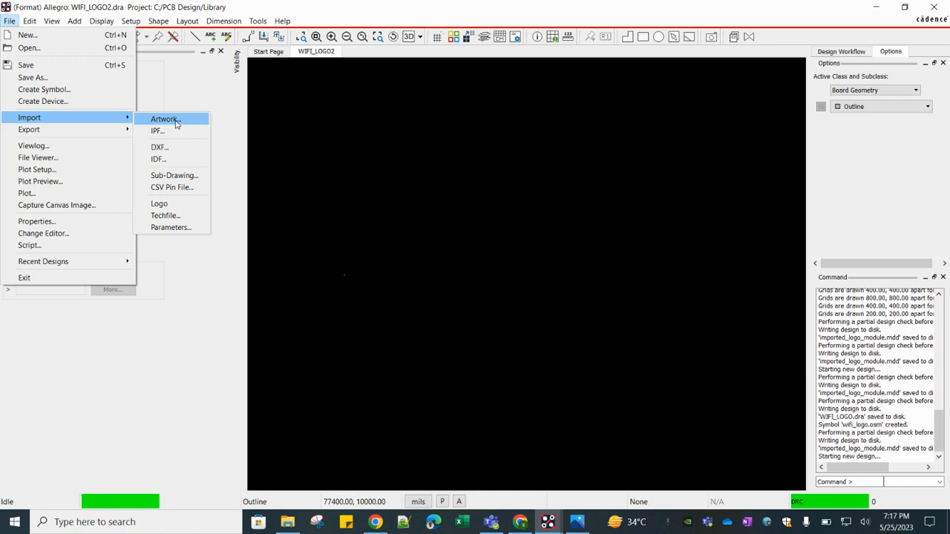
left_click(159, 203)
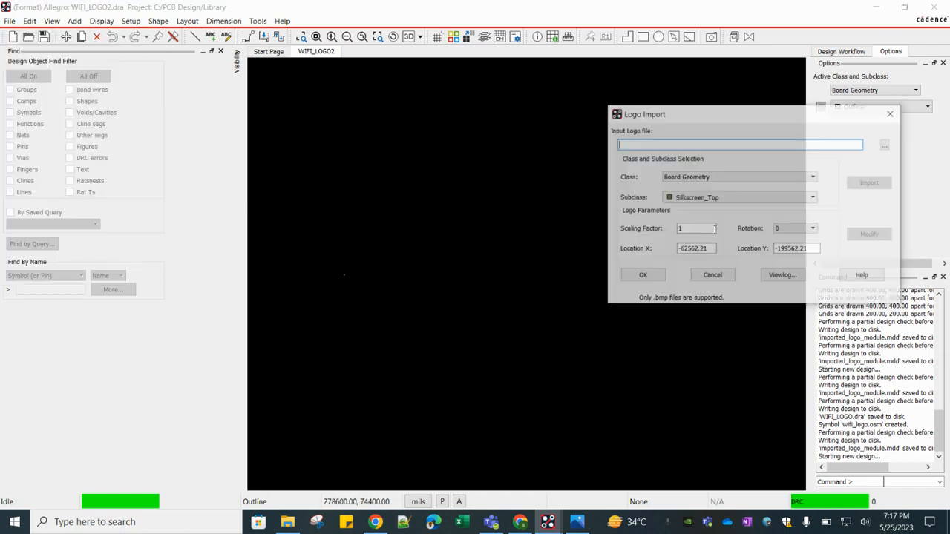
left_click(884, 145)
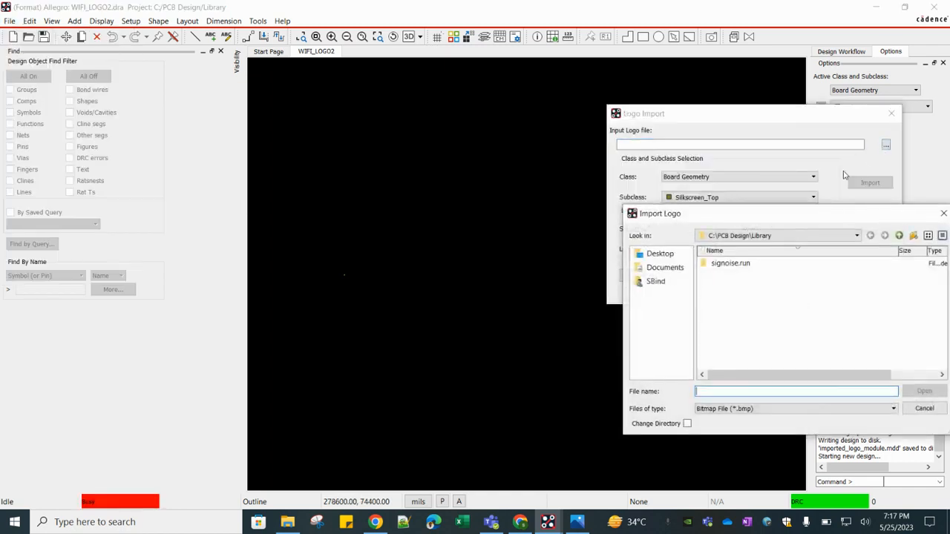
left_click(884, 235)
left_click(745, 266)
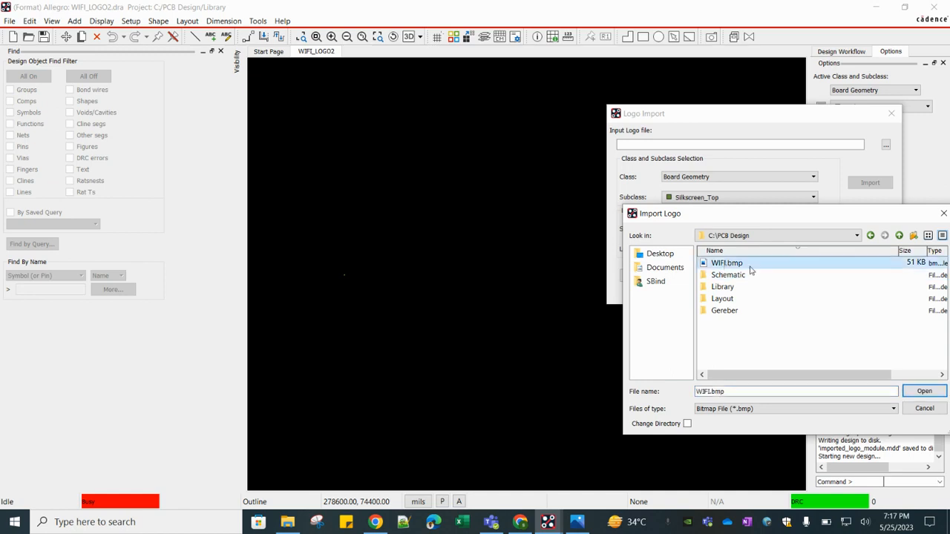
left_click(920, 393)
- Set the logo's class to Package Geometry and its subclass to Silkscreen_Bottom
left_click(716, 178)
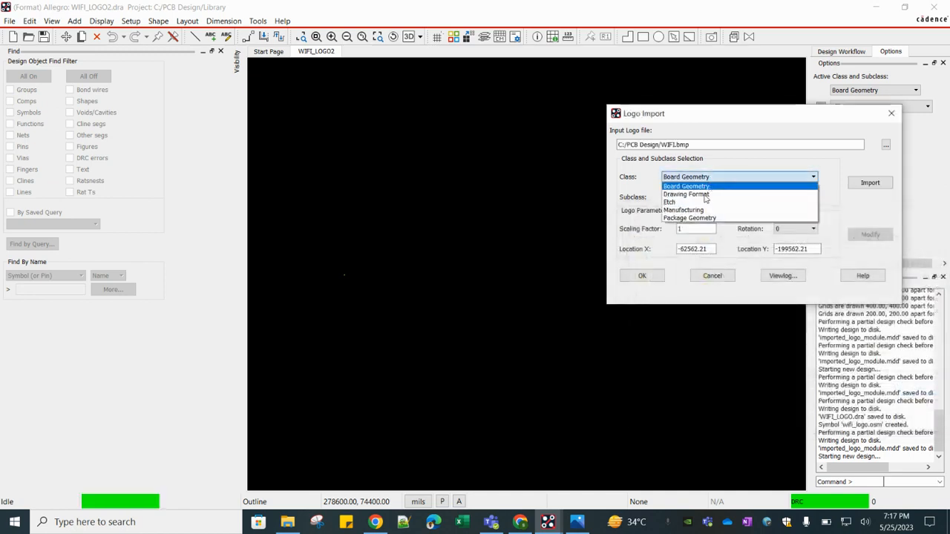
left_click(690, 218)
left_click(712, 197)
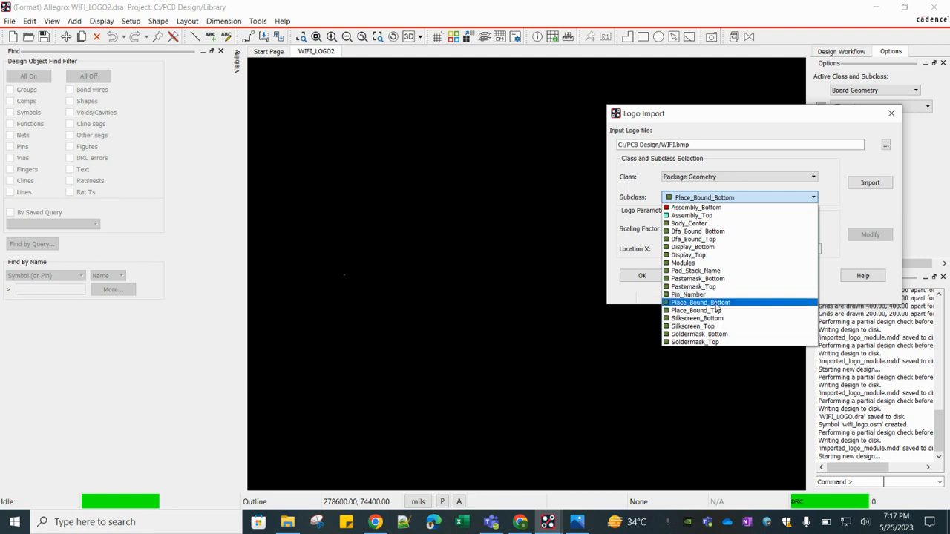
left_click(701, 318)
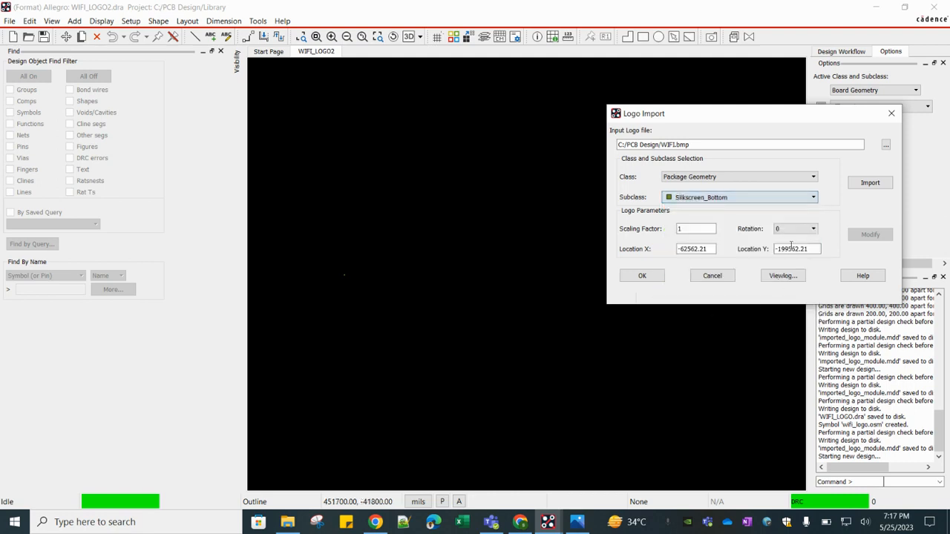
- Set the logo's Location X and Location Y to 0.00 and the scaling factor to .001
double_click(696, 248)
type("0.00")
left_click_drag(774, 249, 809, 249)
type("0.00")
double_click(687, 230)
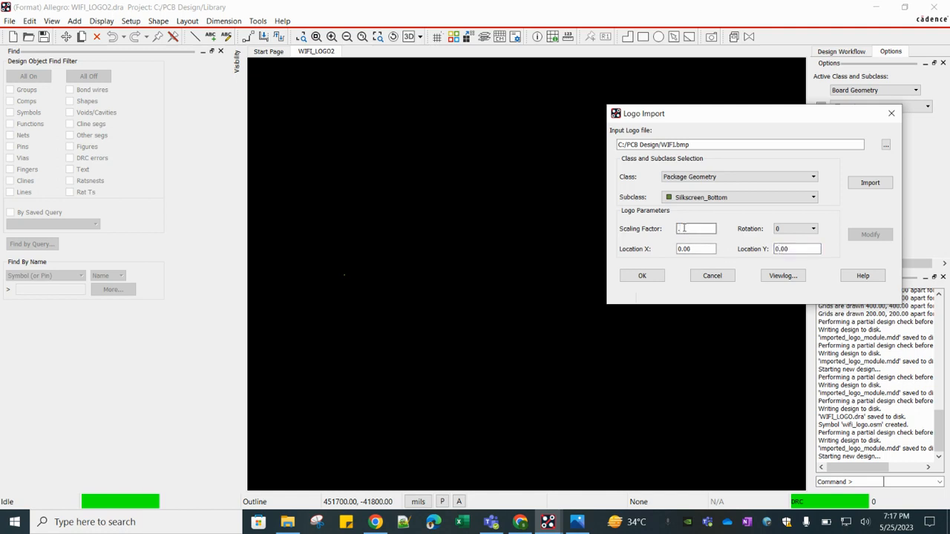
type(".001")
- Import the logo and confirm the logo import dialog
left_click(870, 185)
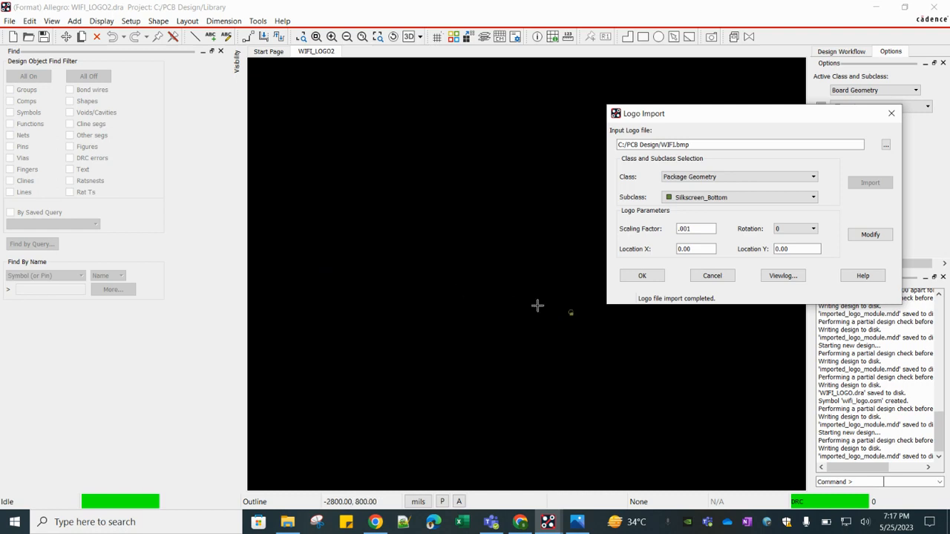
left_click(642, 276)
- Create the symbol, saving it as WIFI_LOGO2.dra in the Library folder
left_click(9, 21)
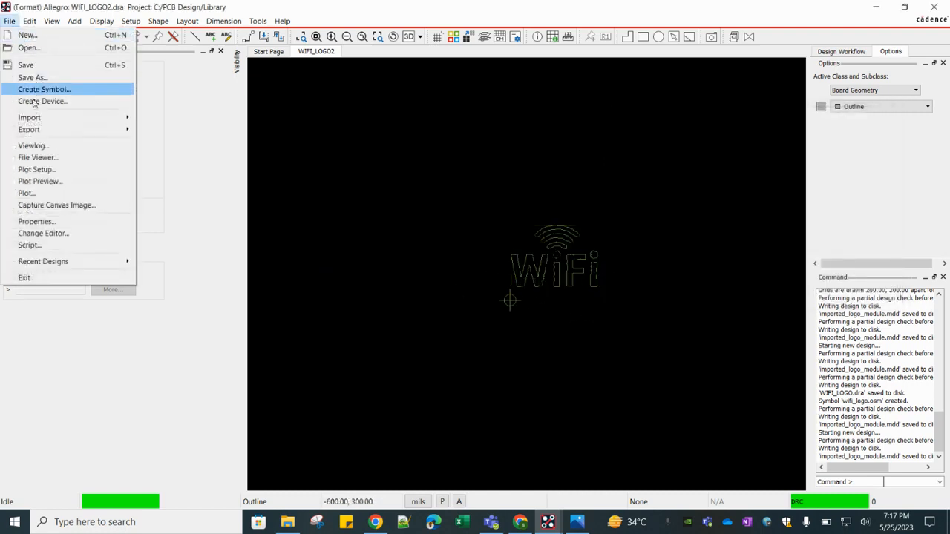
left_click(32, 77)
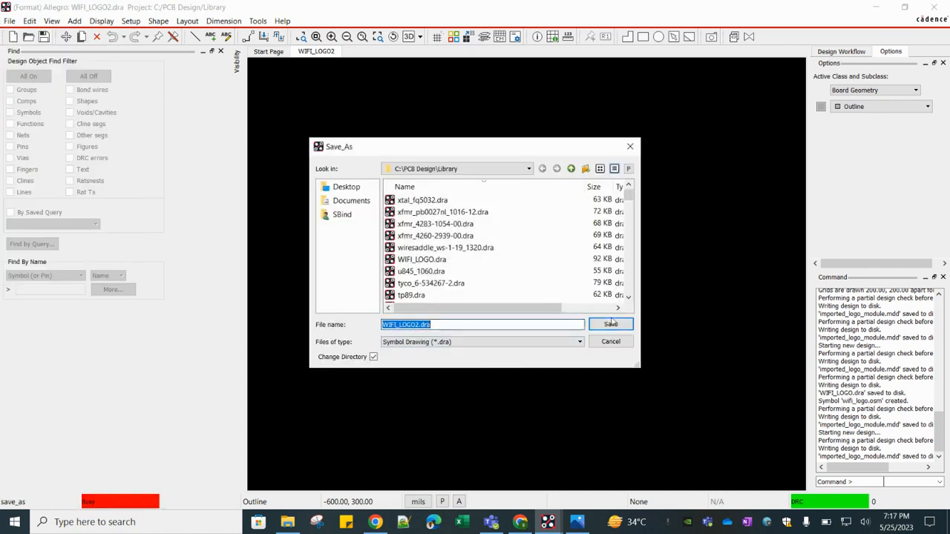
left_click(610, 324)
- Switch to the Ref_6 board in PCB Designer and review the placement list and its advanced settings
mouse_move(548, 521)
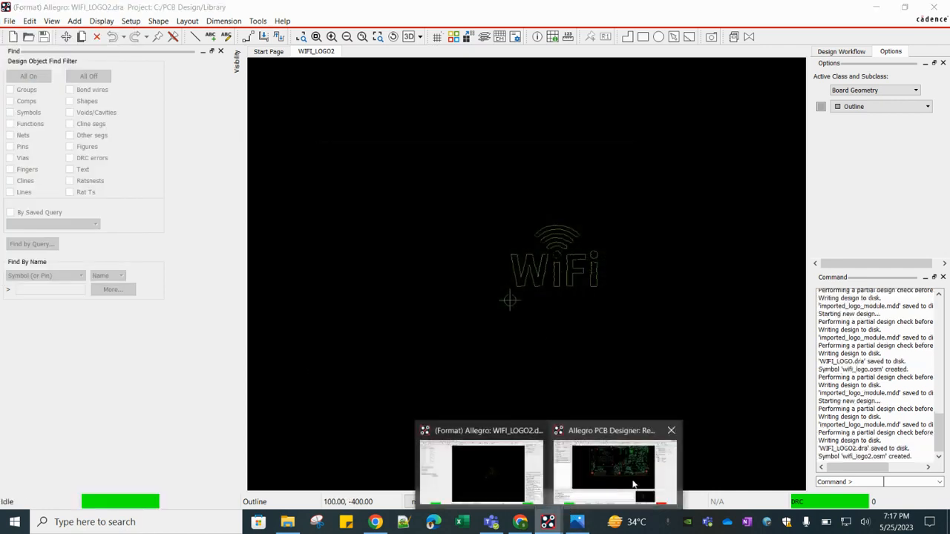
left_click(633, 483)
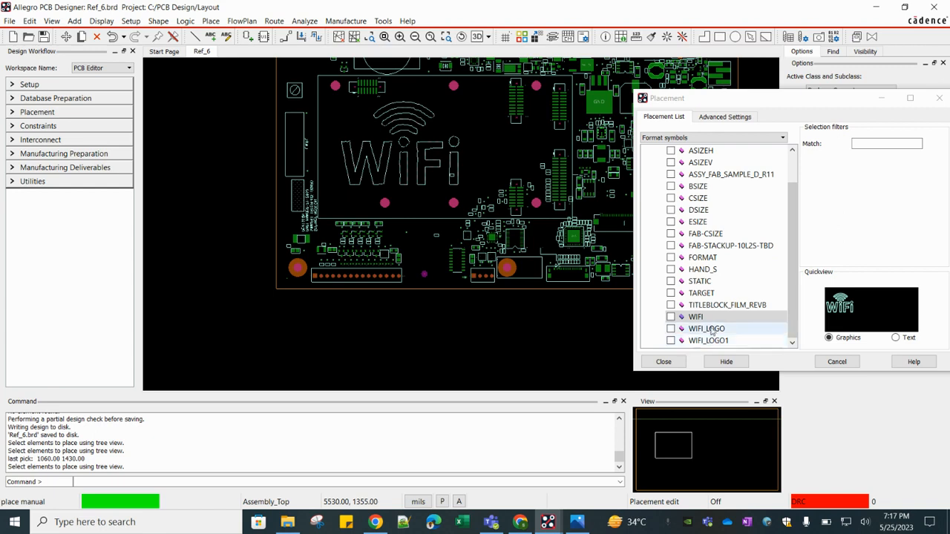
scroll(742, 305, "up", 2)
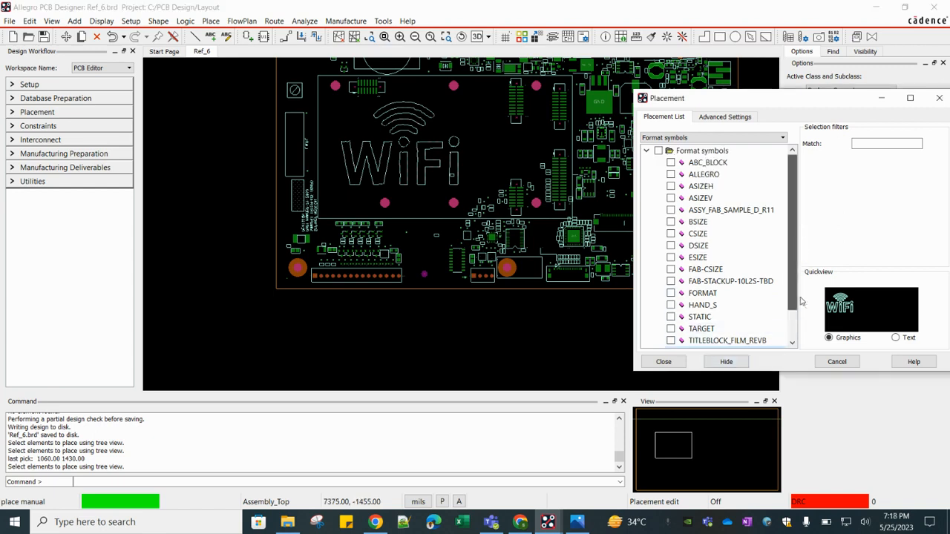
scroll(742, 312, "down", 1)
left_click(724, 116)
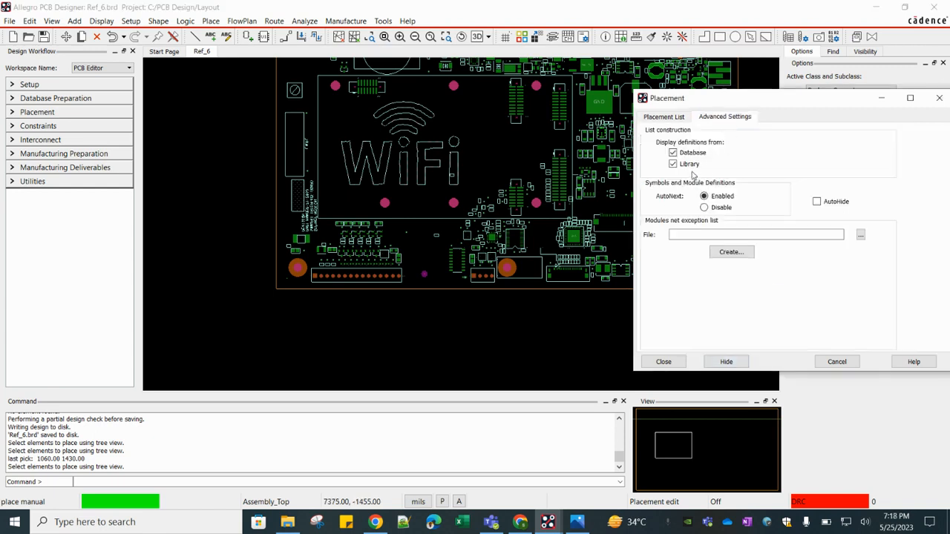
left_click(663, 117)
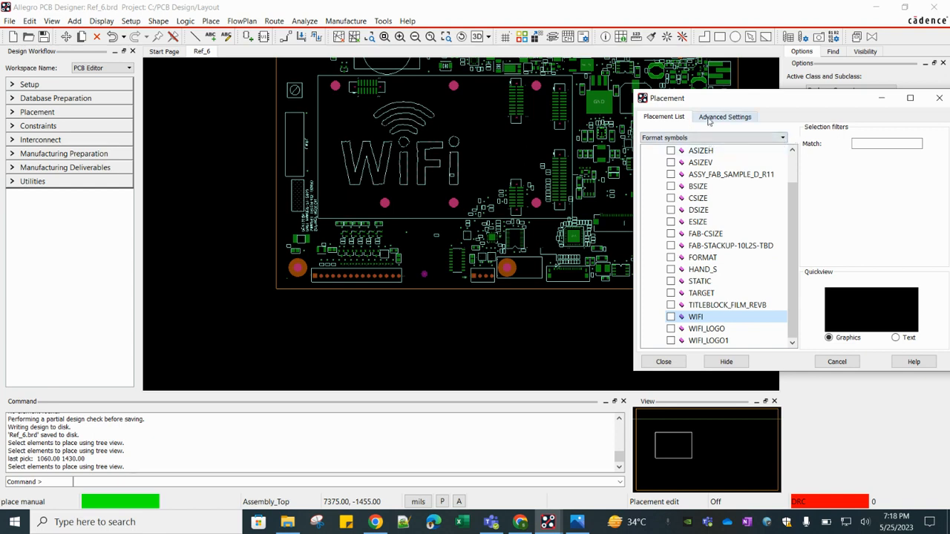
left_click(720, 117)
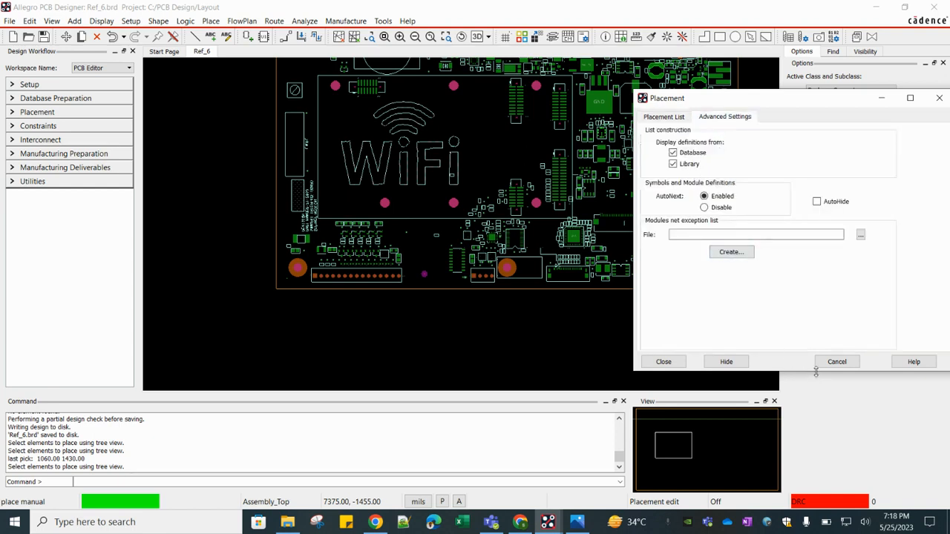
left_click(838, 364)
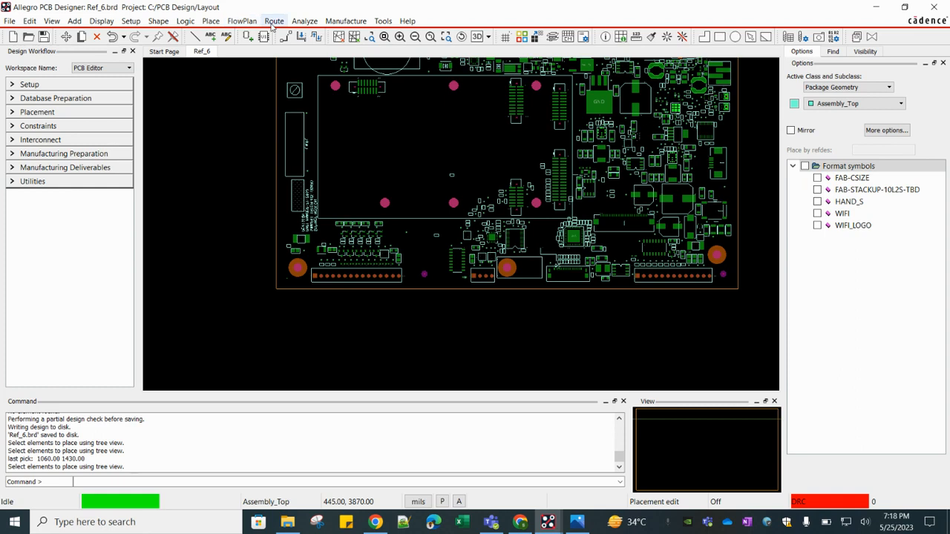
- Try listing placement symbols from the database only, without library definitions
left_click(211, 21)
left_click(226, 35)
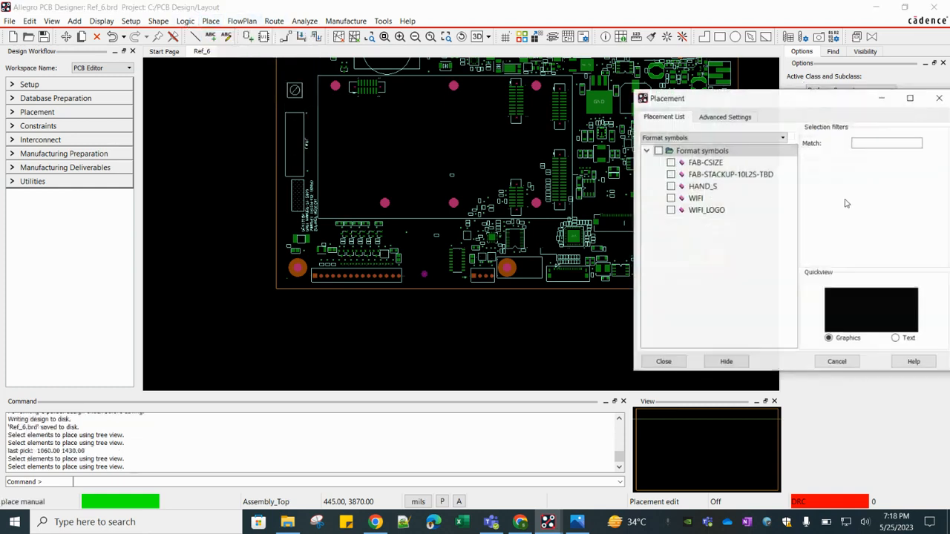
left_click(731, 119)
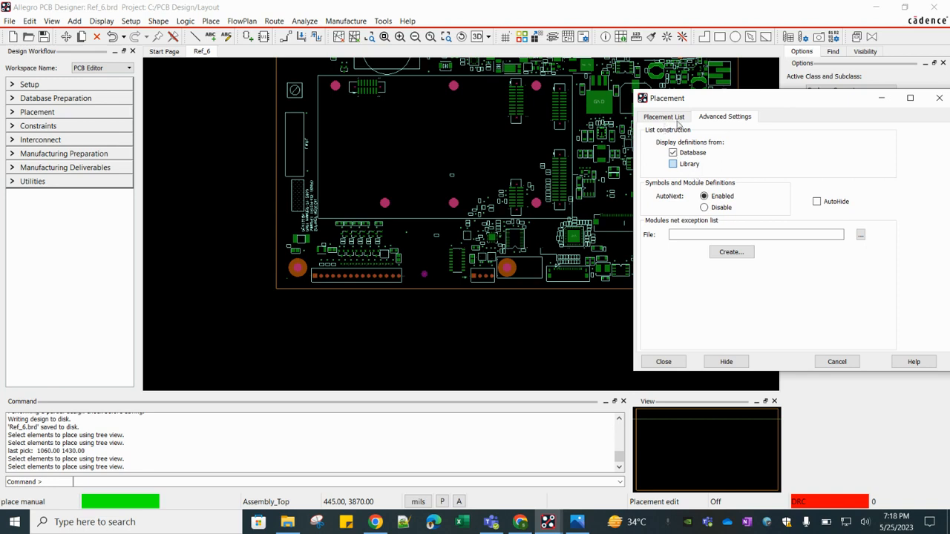
left_click(667, 118)
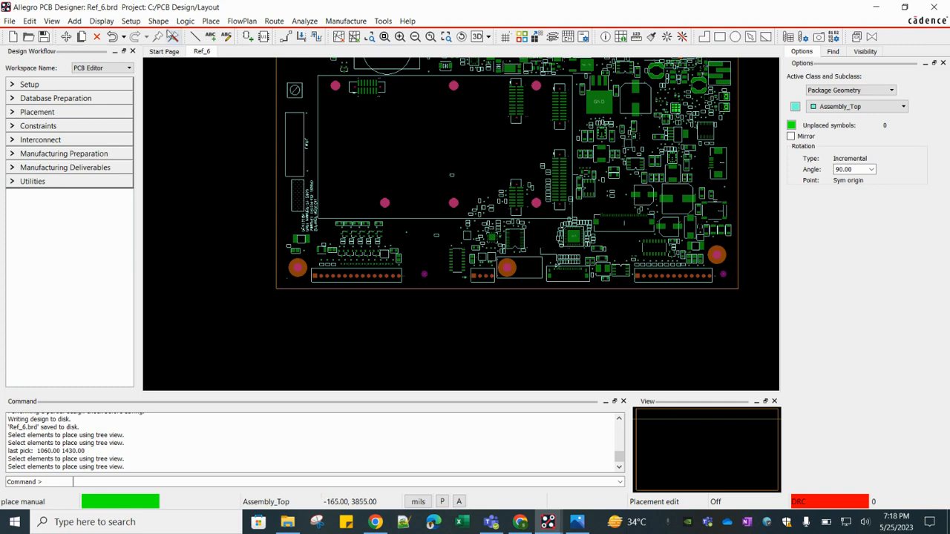
- Start manual placement again and select the WIFI_LOGO2 format symbol from the list
left_click(211, 21)
left_click(226, 33)
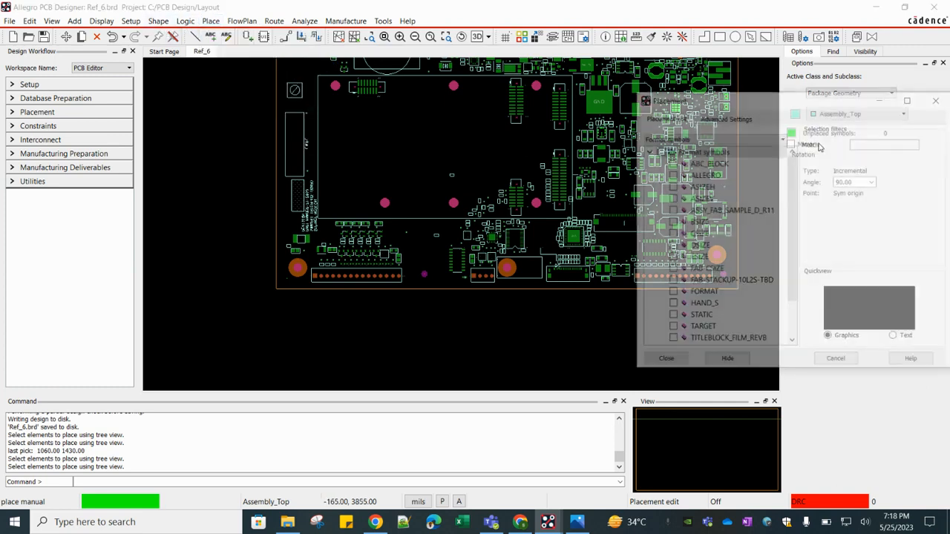
left_click(702, 117)
left_click(663, 117)
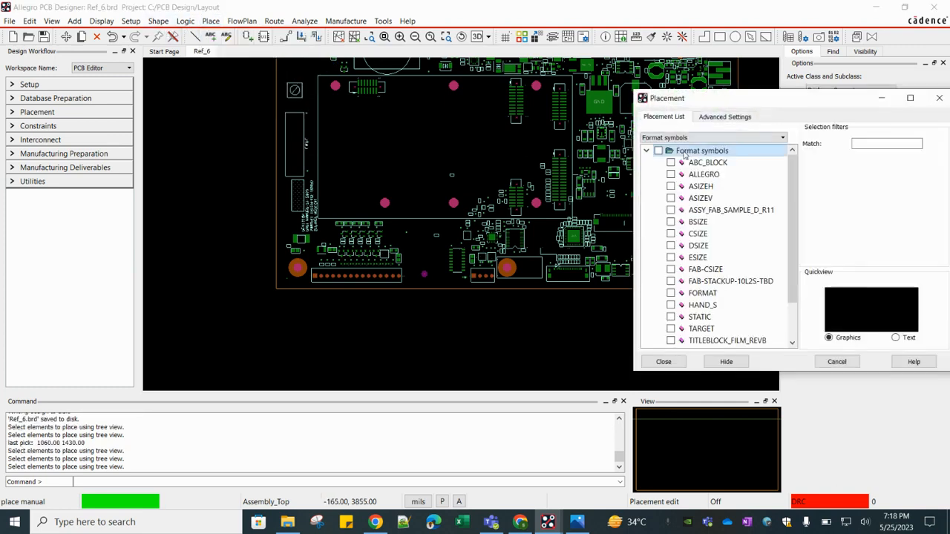
scroll(707, 338, "down", 2)
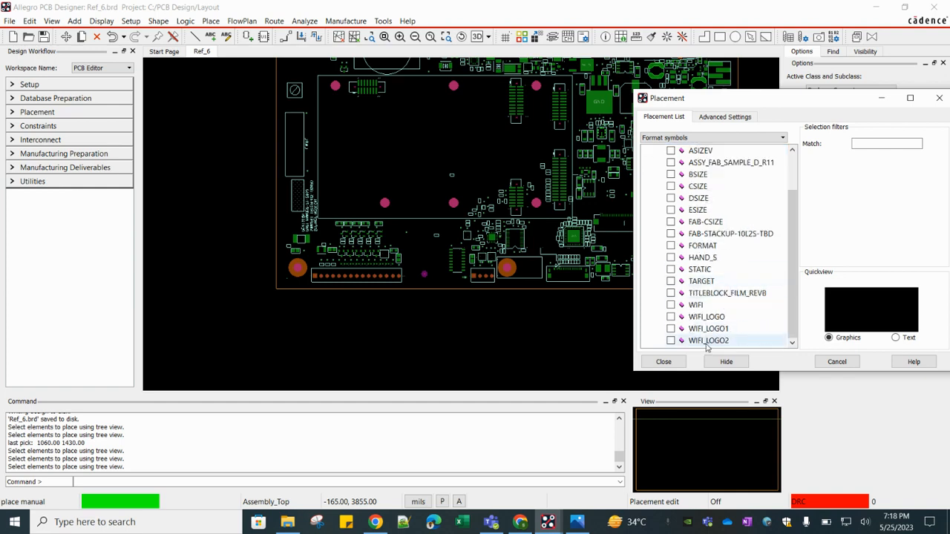
left_click(670, 340)
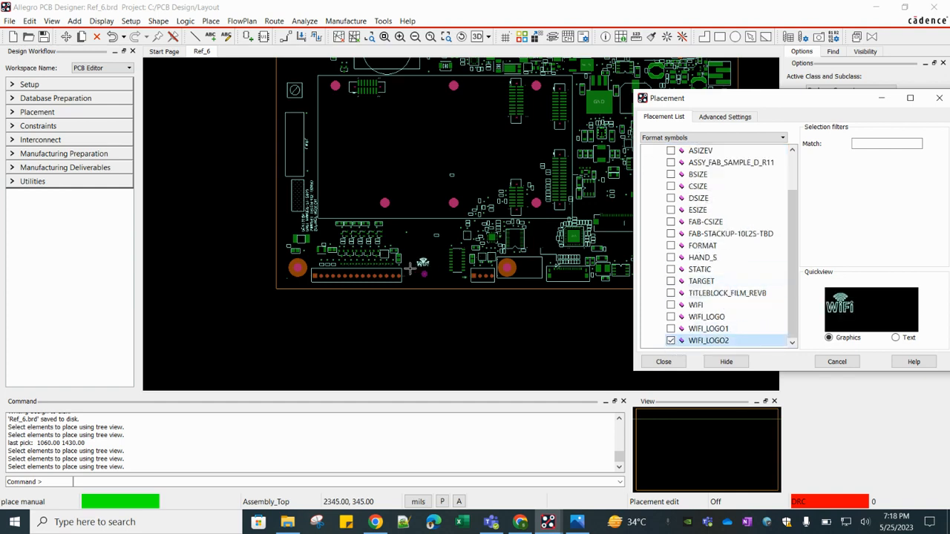
- Place the WIFI_LOGO2 symbol in an empty area of the board and finish placement
scroll(422, 258, "up", 3)
scroll(421, 257, "up", 2)
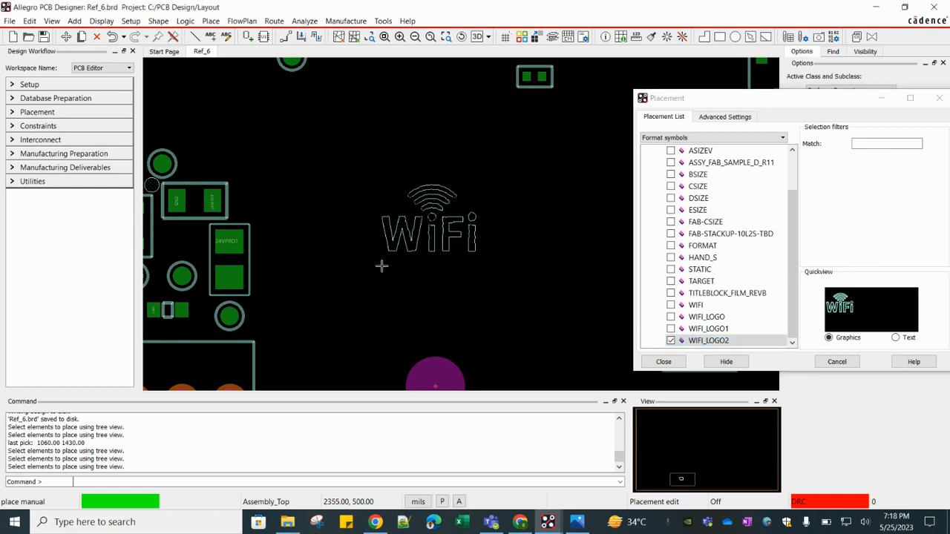
left_click(380, 259)
right_click(361, 232)
left_click(363, 232)
scroll(339, 218, "down", 2)
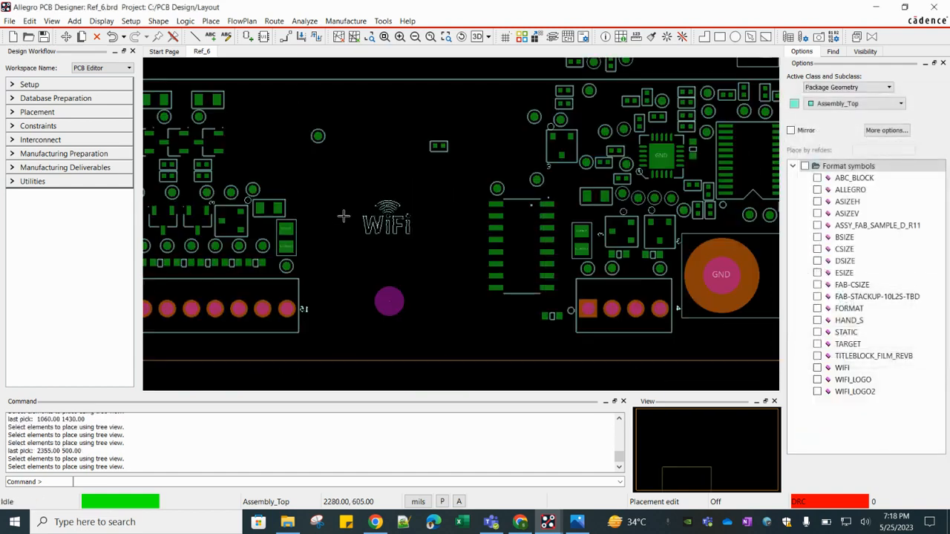
- Assign a magenta colour to the placed WiFi logo symbol
right_click(391, 229)
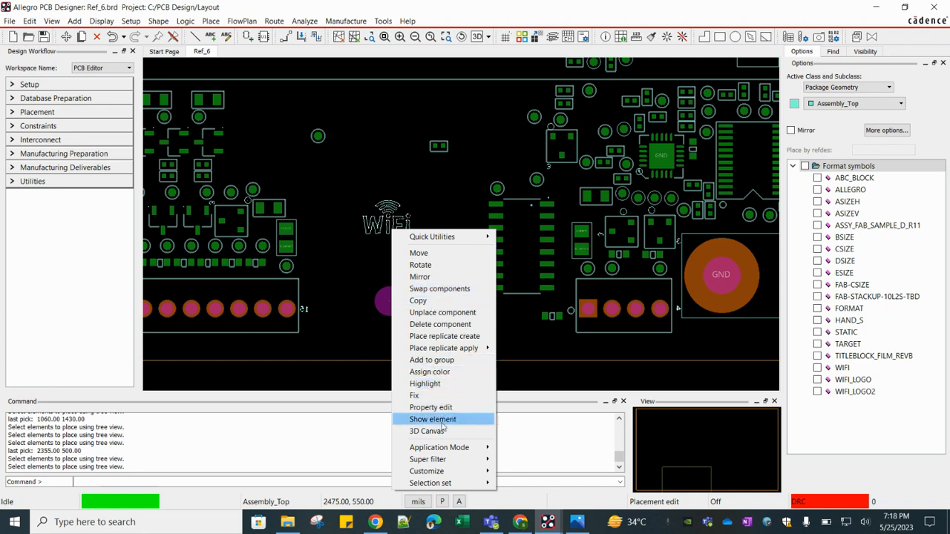
left_click(429, 371)
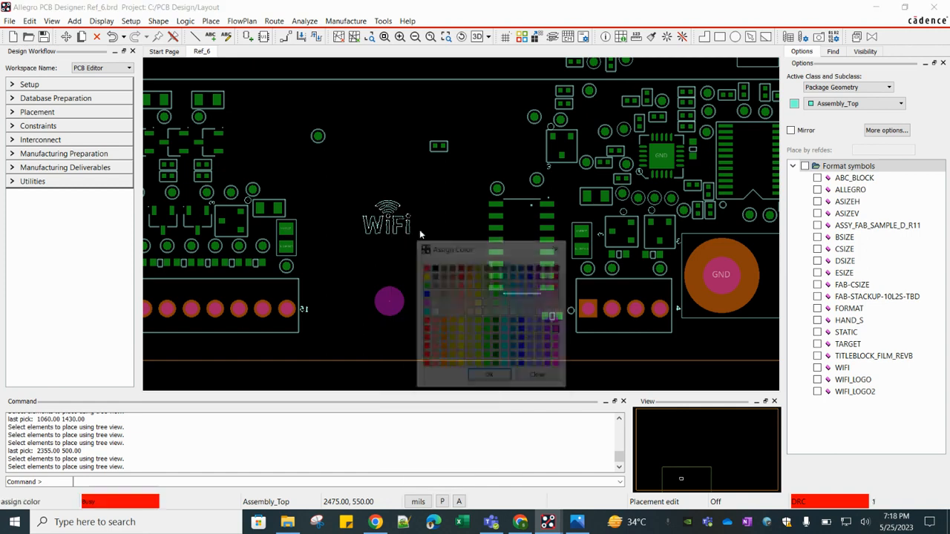
left_click(557, 349)
left_click(494, 376)
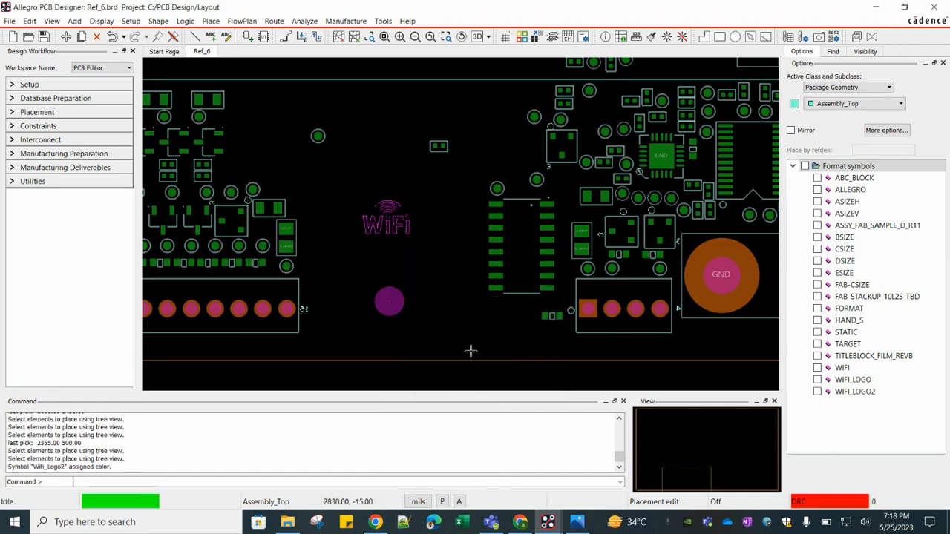
- Save the Ref_6 board, overwriting the existing file
left_click(431, 270)
right_click(386, 228)
left_click(360, 180)
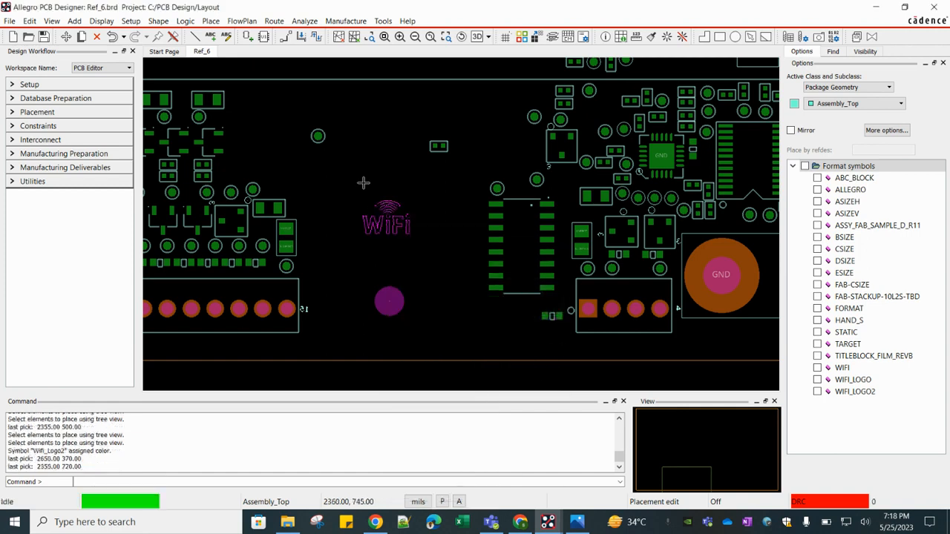
left_click(43, 37)
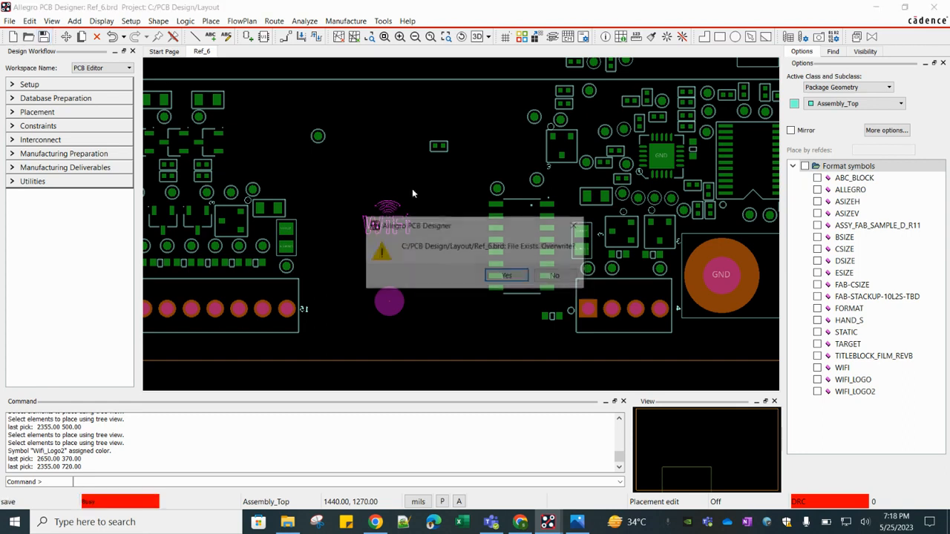
left_click(507, 280)
left_click(420, 250)
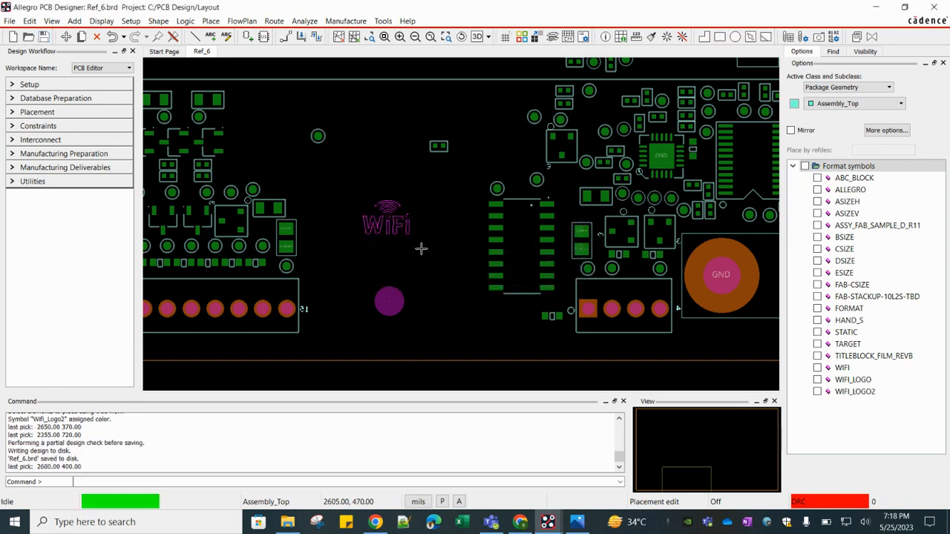
- Zoom in and out to inspect the placed WiFi logo on the board
scroll(386, 225, "up", 2)
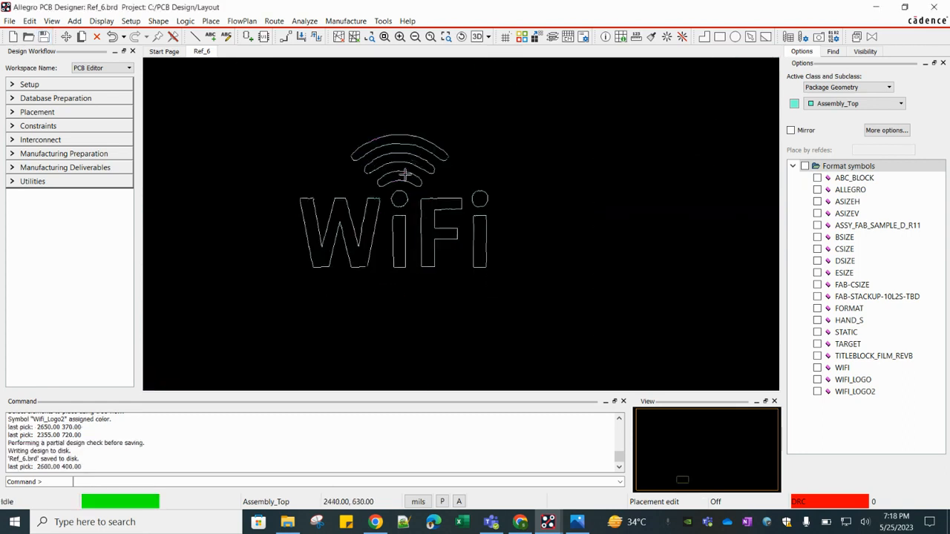
scroll(460, 195, "down", 1)
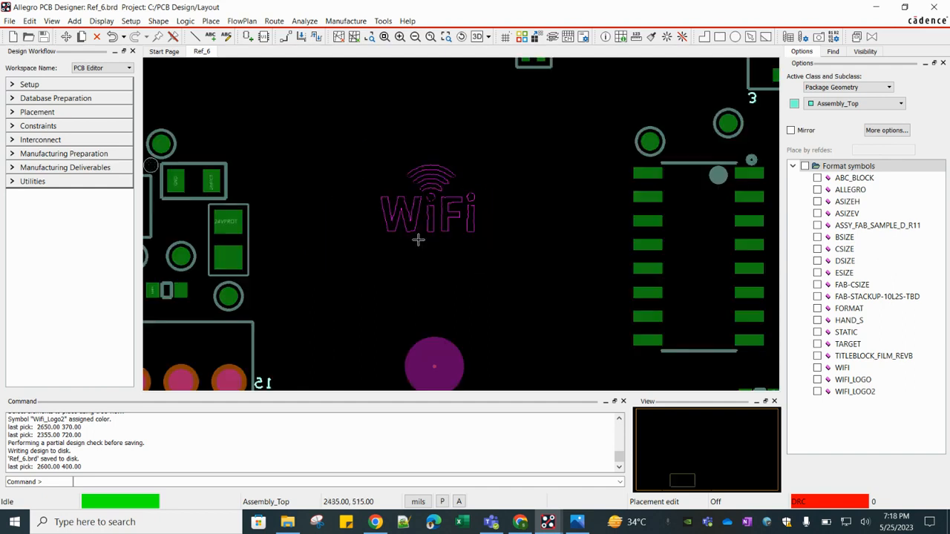
scroll(418, 239, "down", 1)
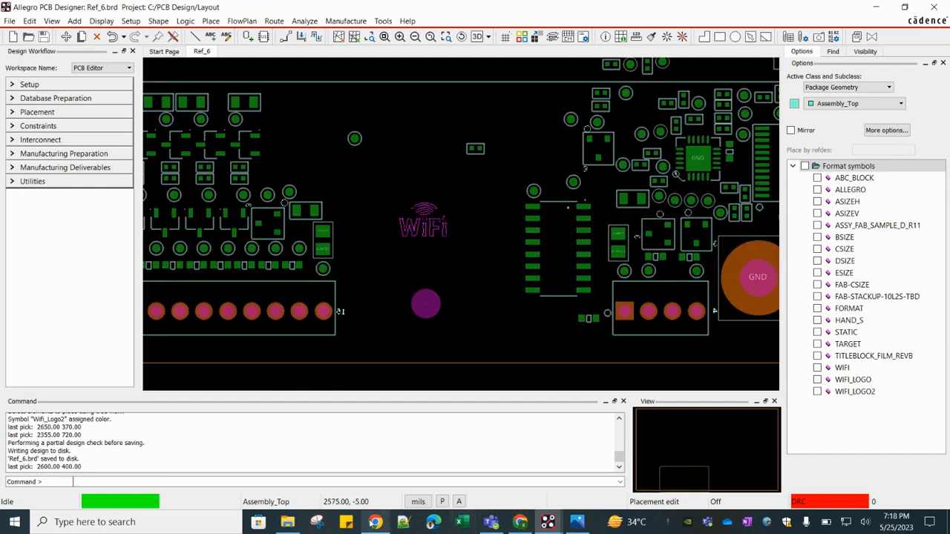